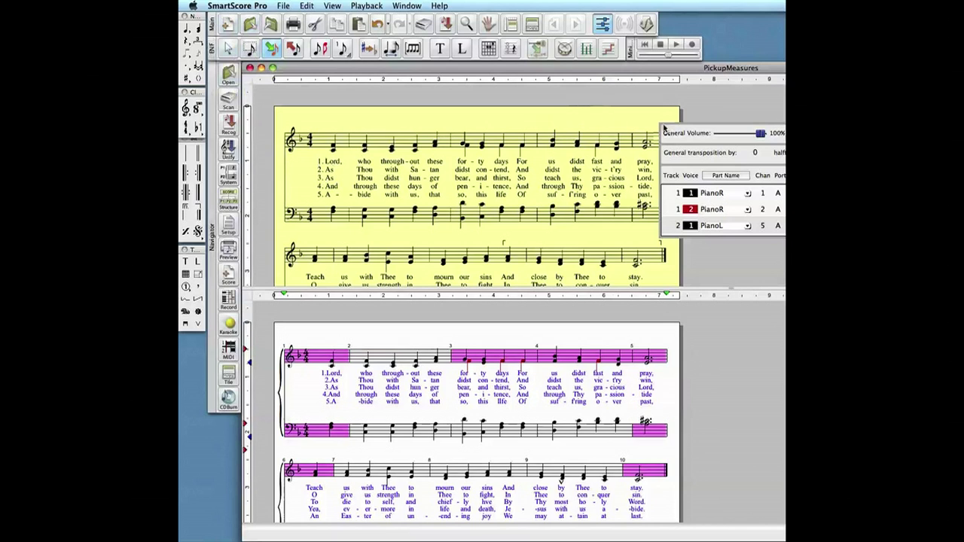
Pull the playback mixer into view and play the hymn from the first measure.
left_click_drag(700, 132, 718, 131)
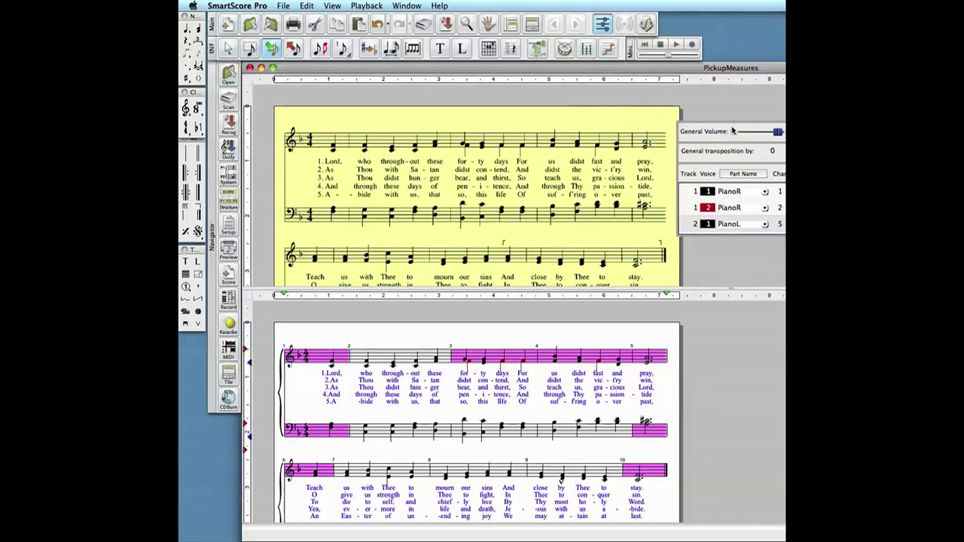
left_click_drag(732, 131, 384, 125)
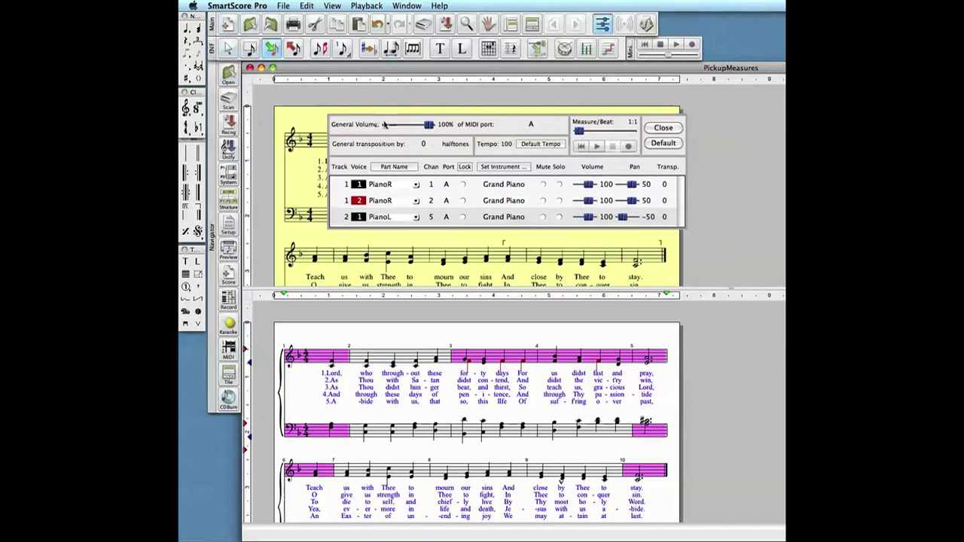
left_click(595, 148)
left_click(597, 148)
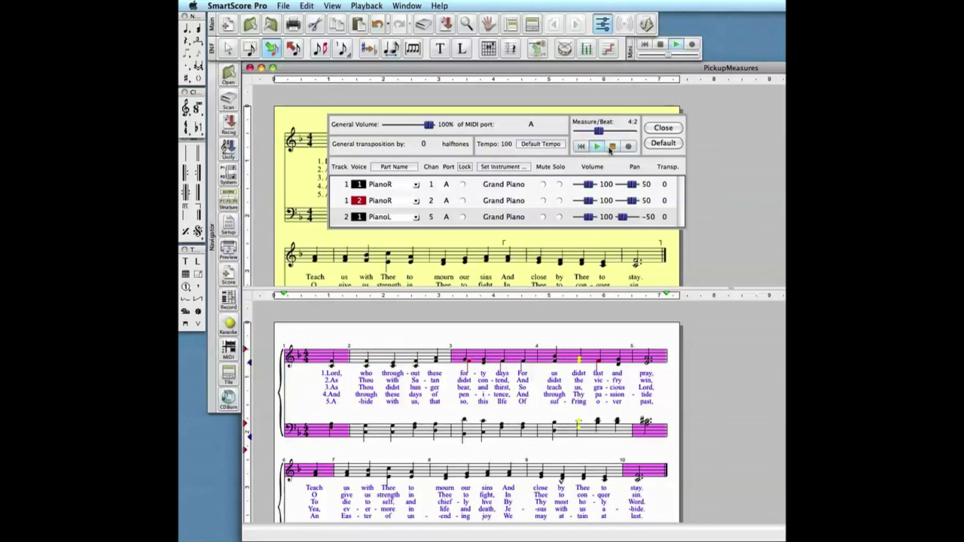
Stop playback, push the mixer back to the right edge and choose the arrow tool.
left_click(611, 147)
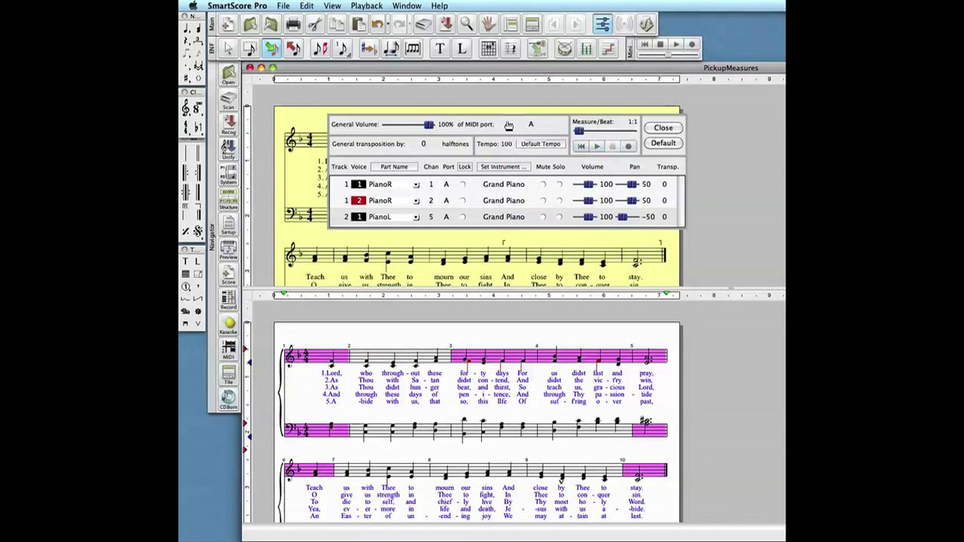
left_click_drag(433, 121, 773, 111)
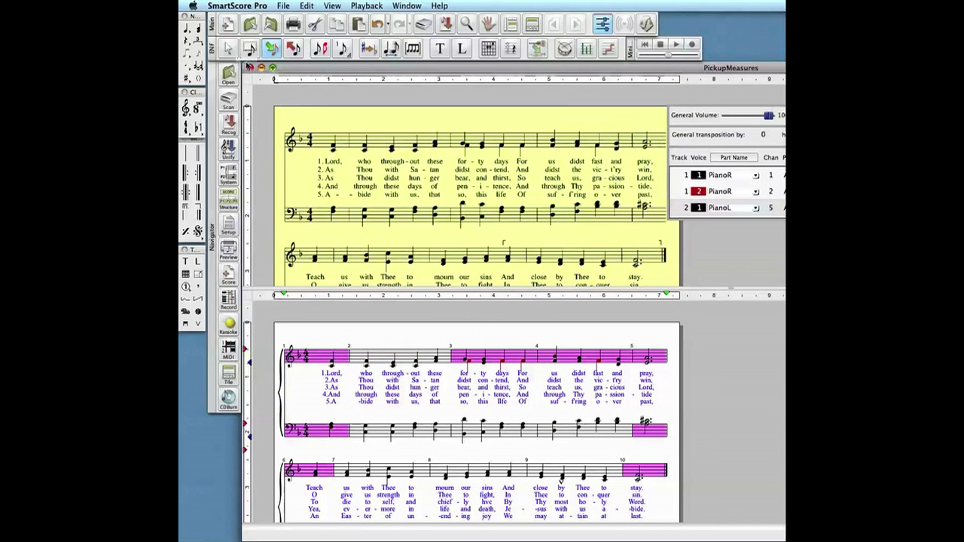
left_click(229, 48)
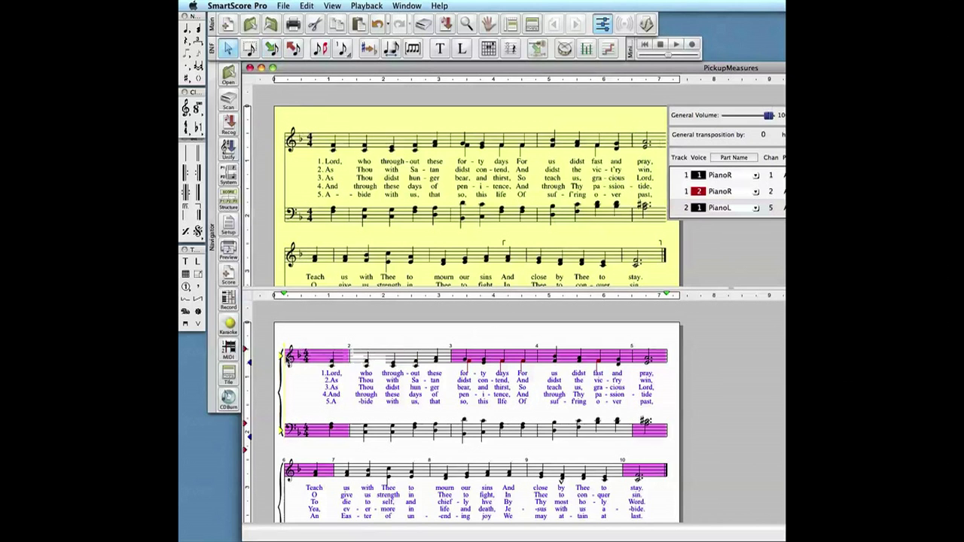
Set the opening barline's Playback option to 'As written' so the pickup measure plays as written.
double_click(286, 354)
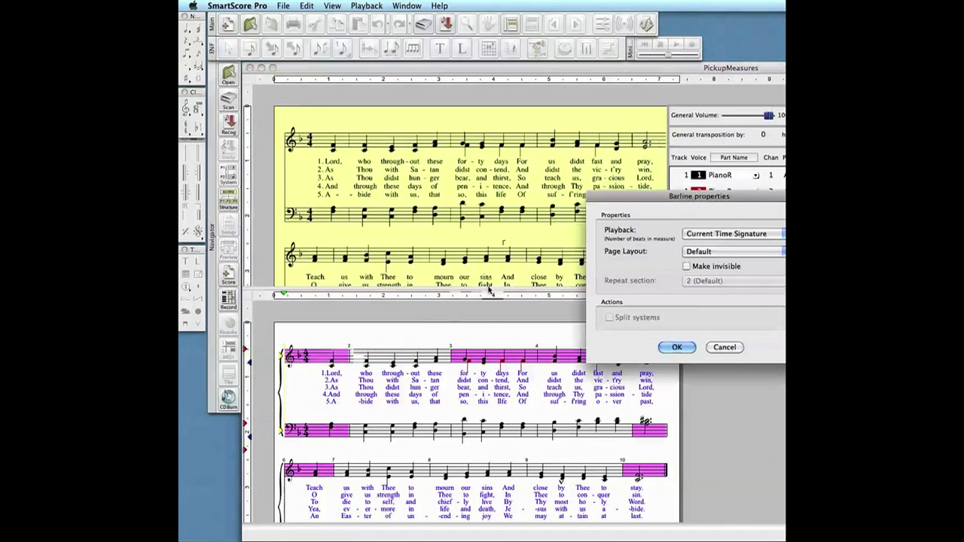
left_click_drag(637, 200, 554, 238)
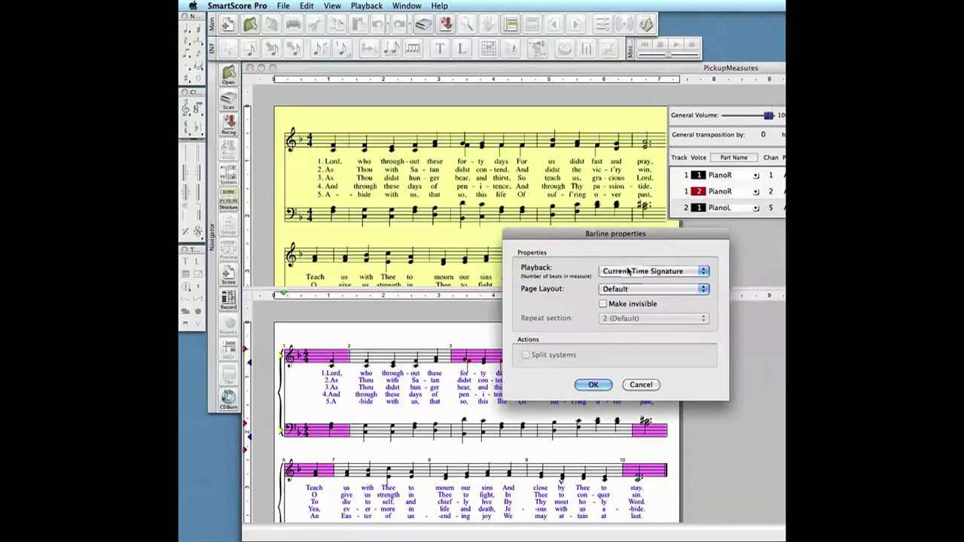
left_click(616, 269)
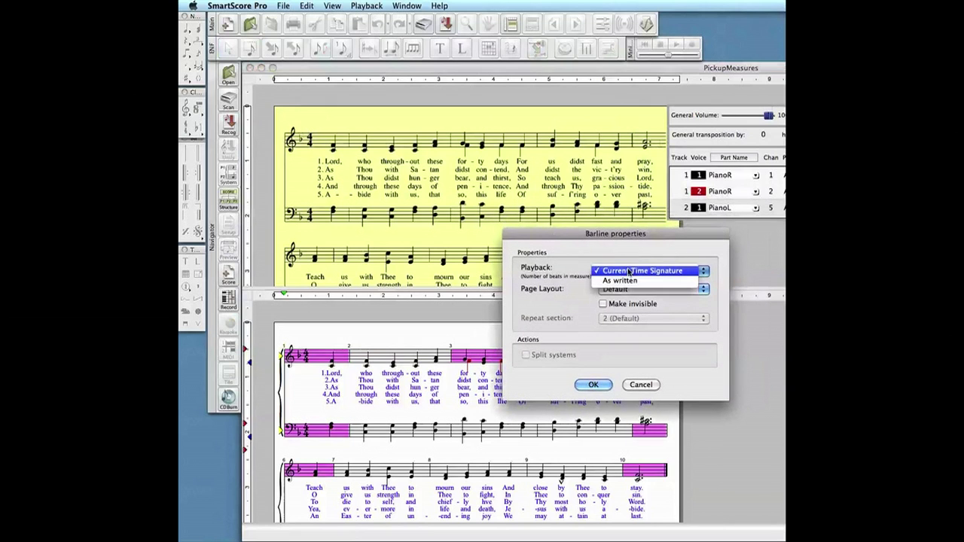
left_click(624, 283)
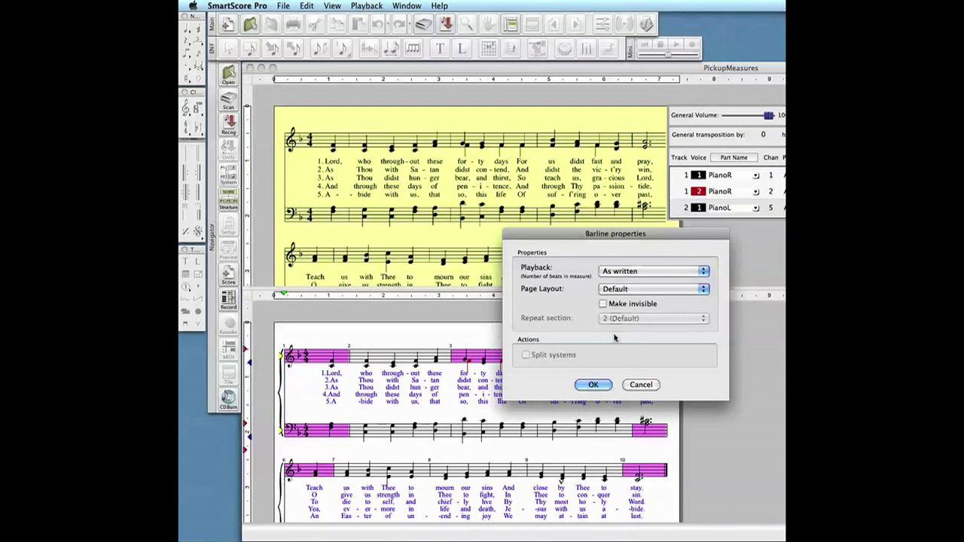
left_click(594, 385)
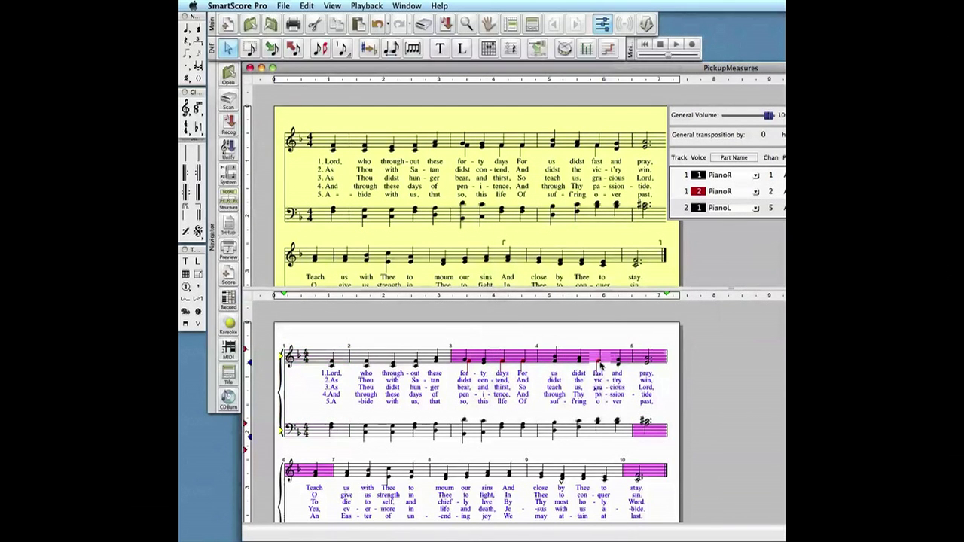
Rewind and play the hymn in the mixer to hear the pickup change, then stop.
left_click(731, 113)
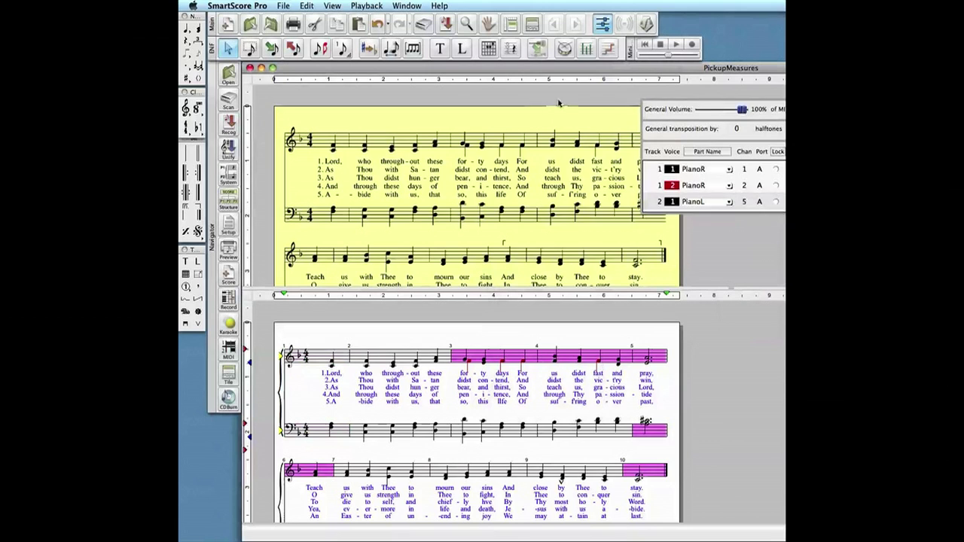
left_click(643, 167)
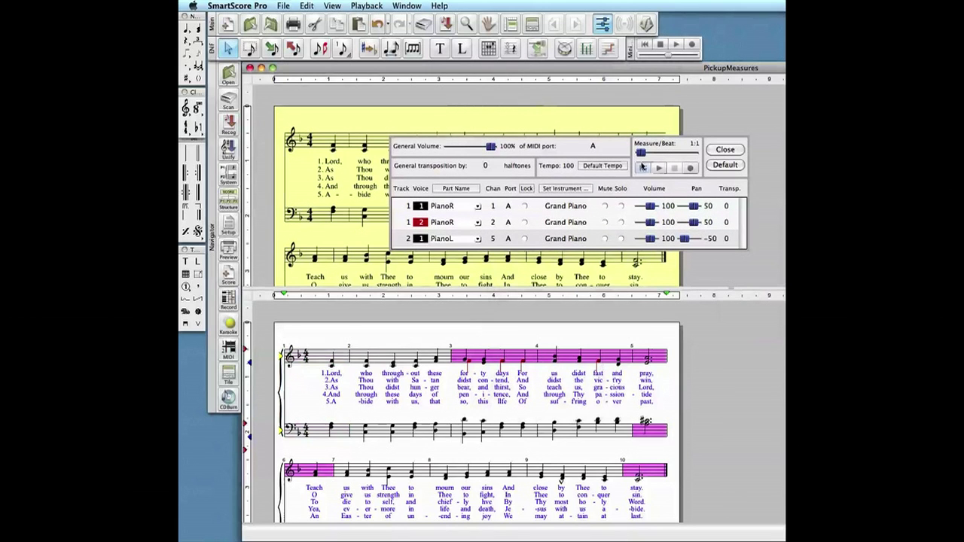
left_click(656, 168)
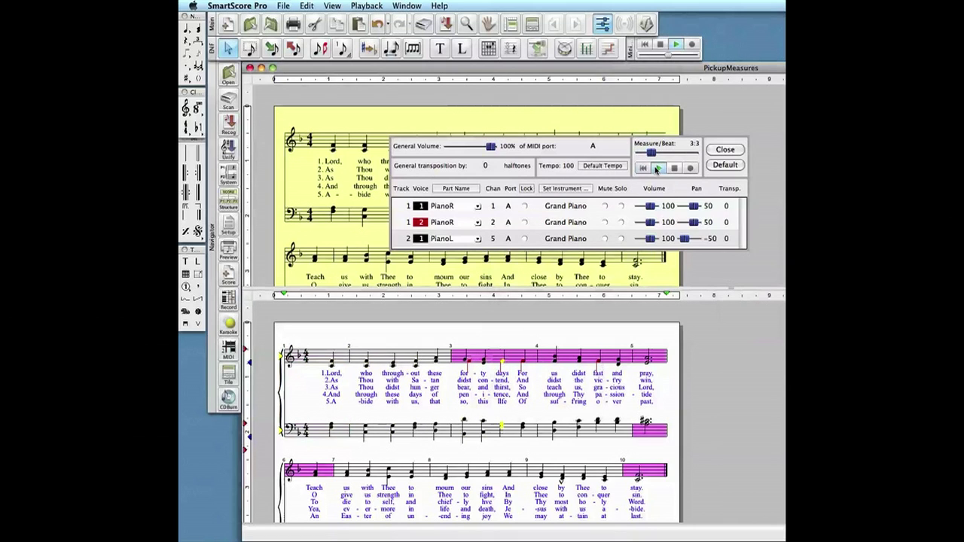
left_click(673, 168)
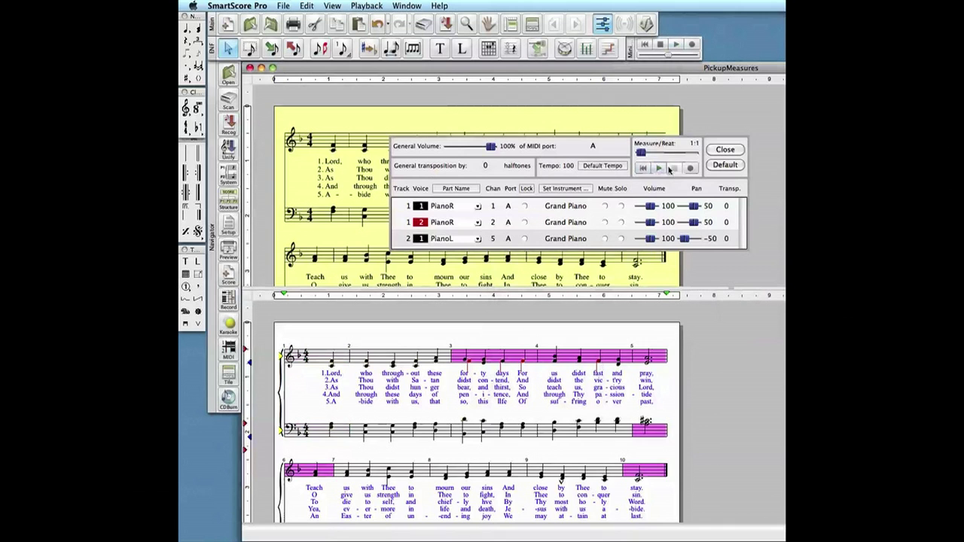
Move the mixer aside and turn on Playback > Play as written for the whole score.
left_click_drag(452, 145, 761, 132)
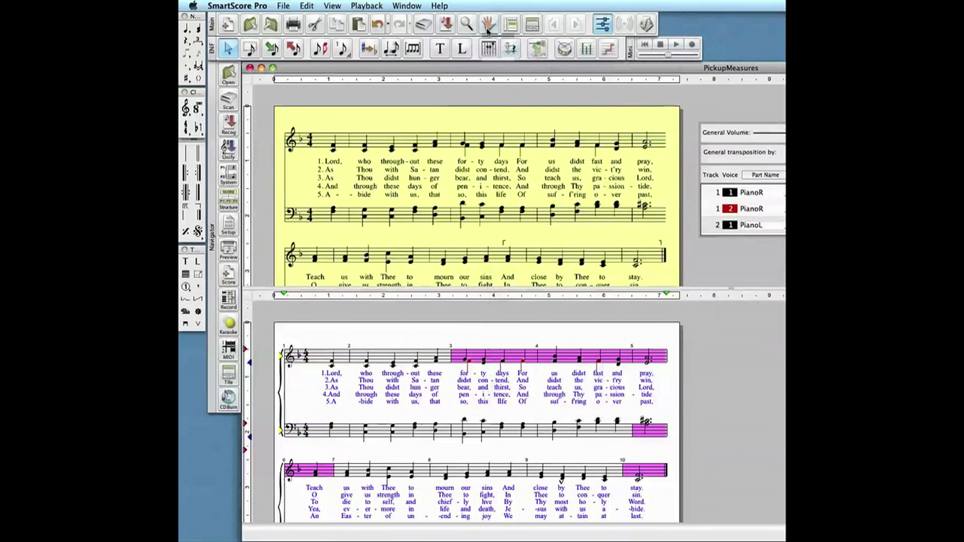
left_click(365, 7)
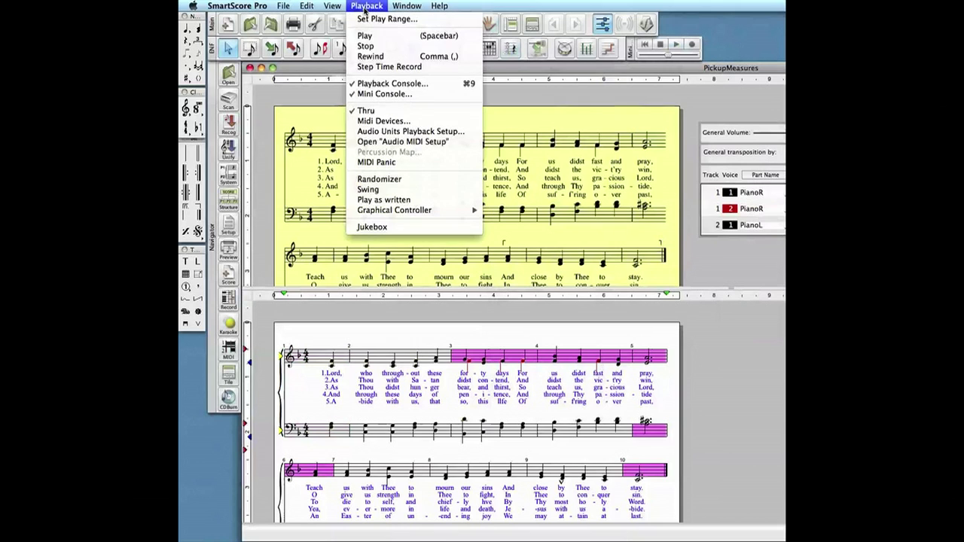
left_click(395, 202)
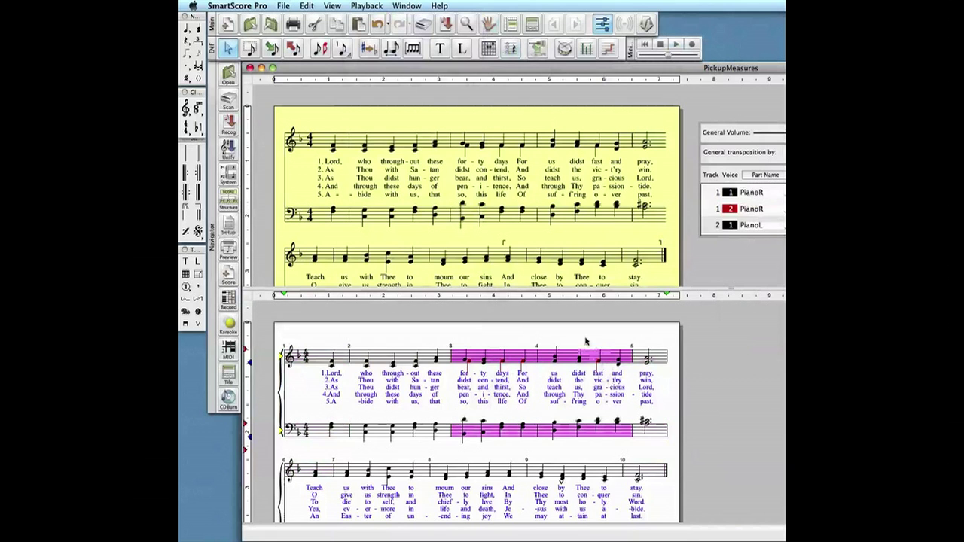
With the voice tool, assign the treble notes in measures 3–4 to the red voice 2.
left_click(250, 49)
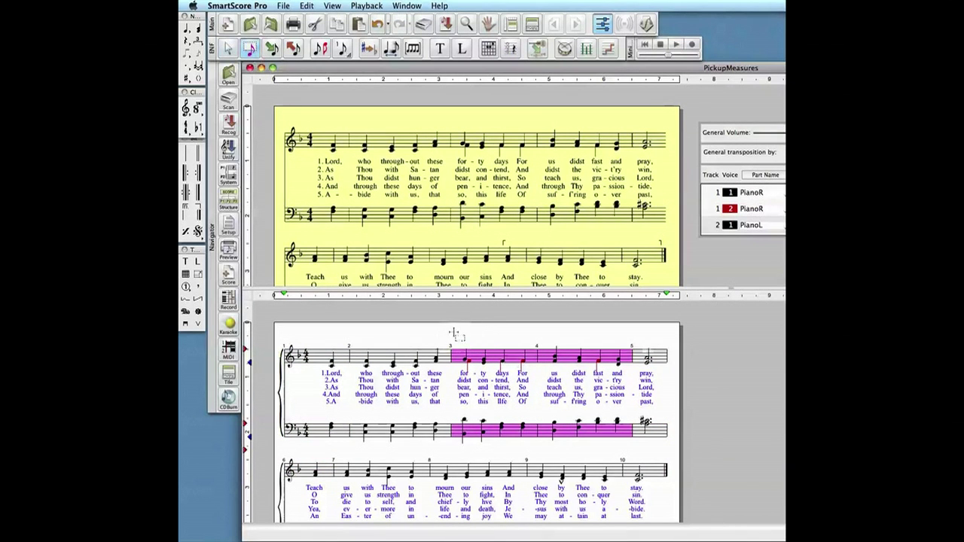
left_click_drag(452, 331, 625, 387)
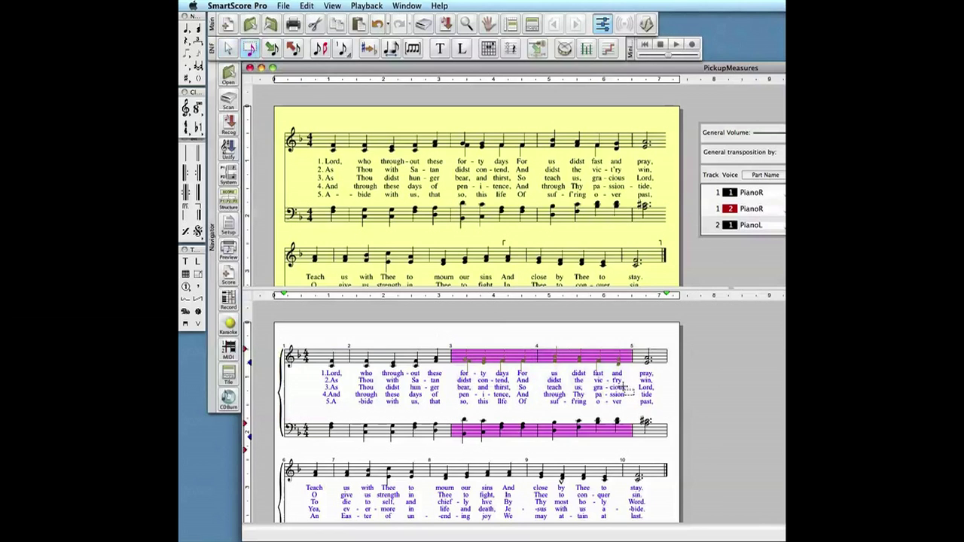
left_click(624, 336)
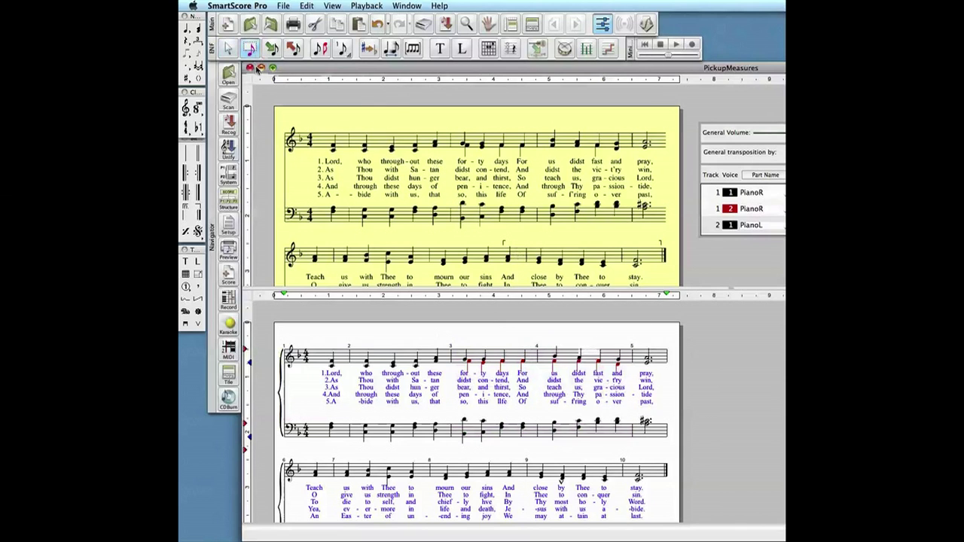
Close PickupMeasures without saving and zoom the Aria score in on the opening Adagio measures.
left_click(249, 67)
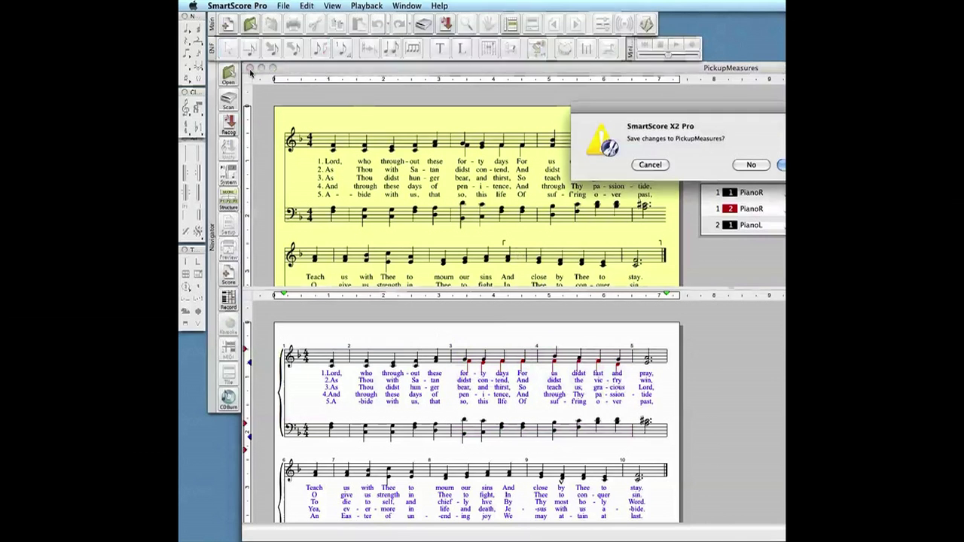
left_click(753, 164)
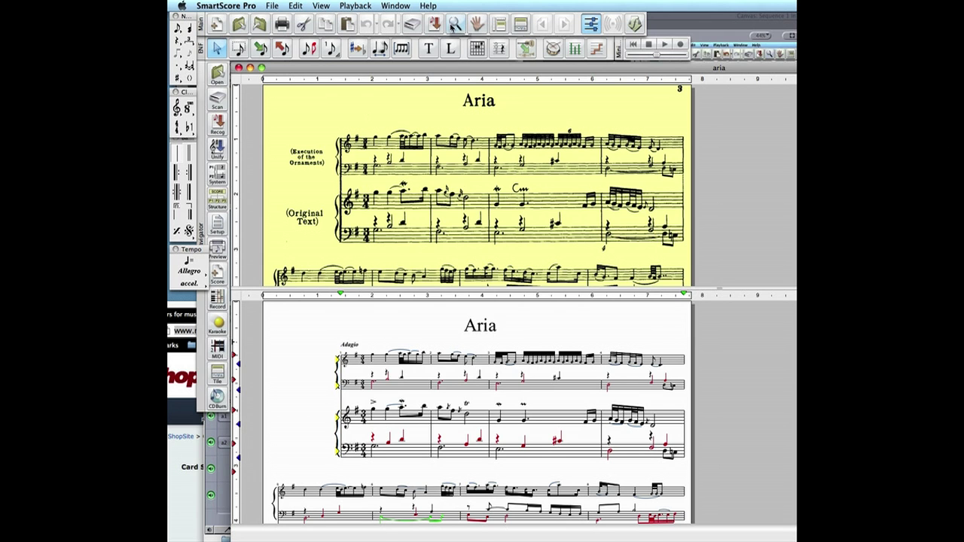
left_click(454, 25)
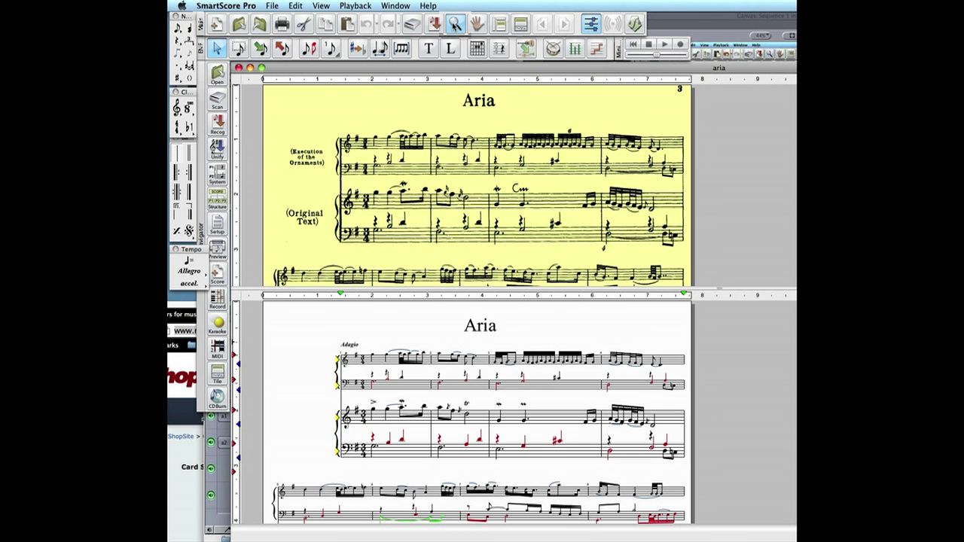
left_click(359, 347)
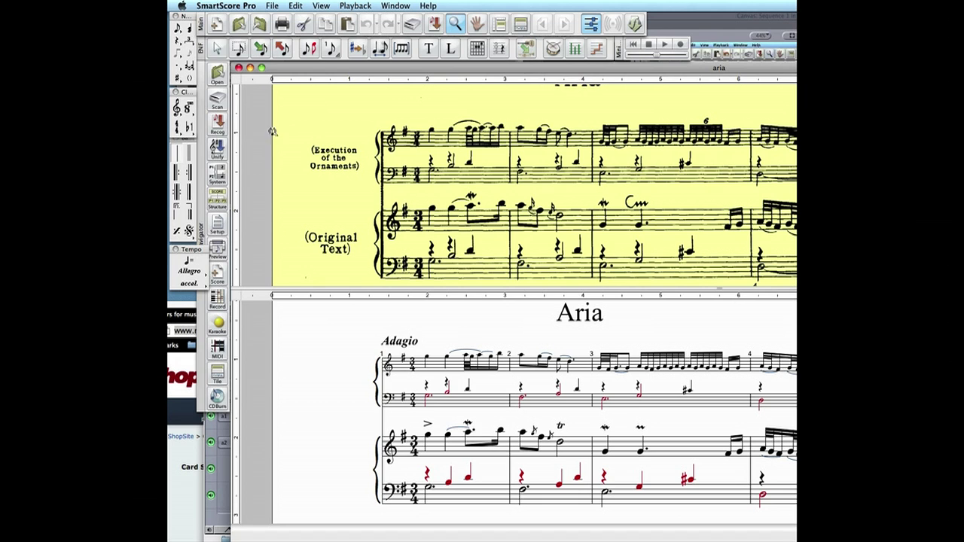
left_click(220, 49)
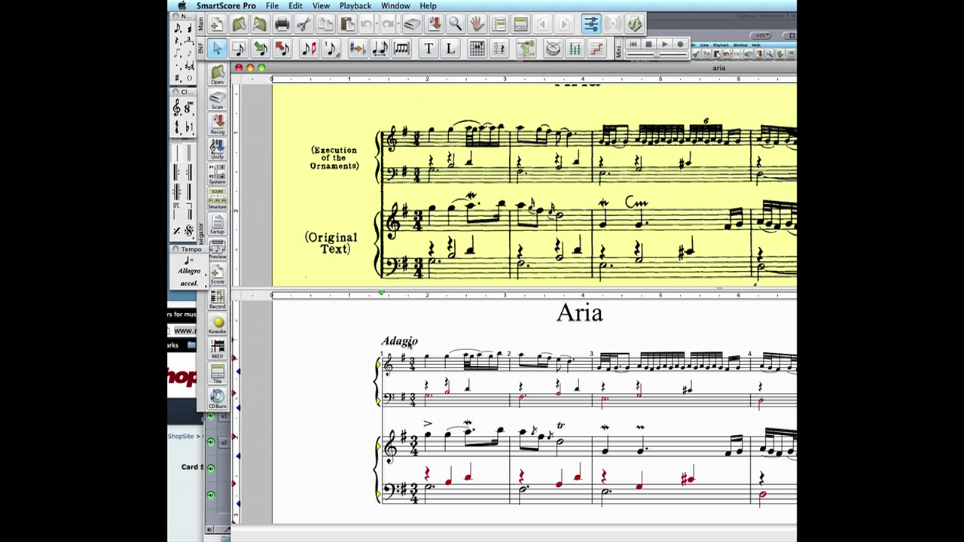
Raise the Adagio marking's playback tempo from 90 to 123 in Tempo Marking Properties.
left_click(404, 345)
double_click(401, 344)
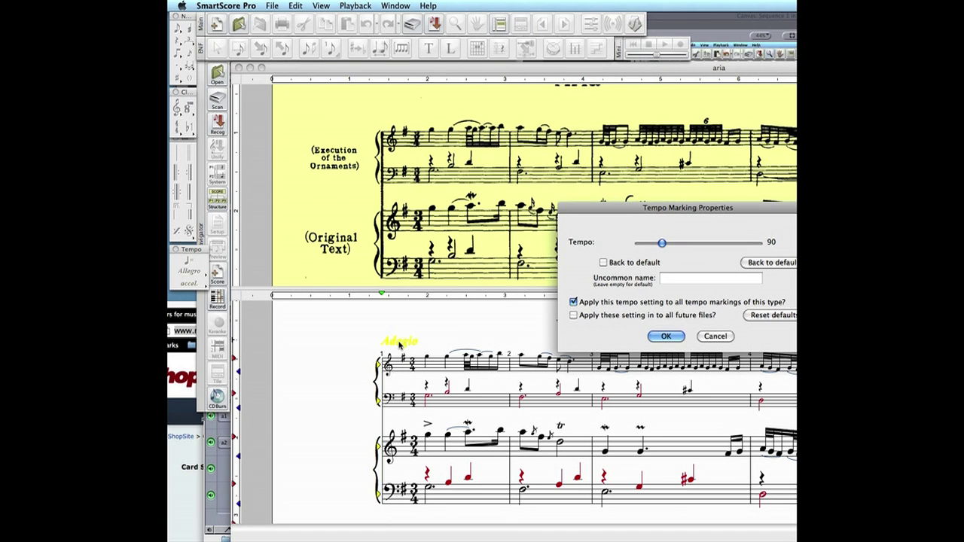
left_click_drag(722, 211, 476, 122)
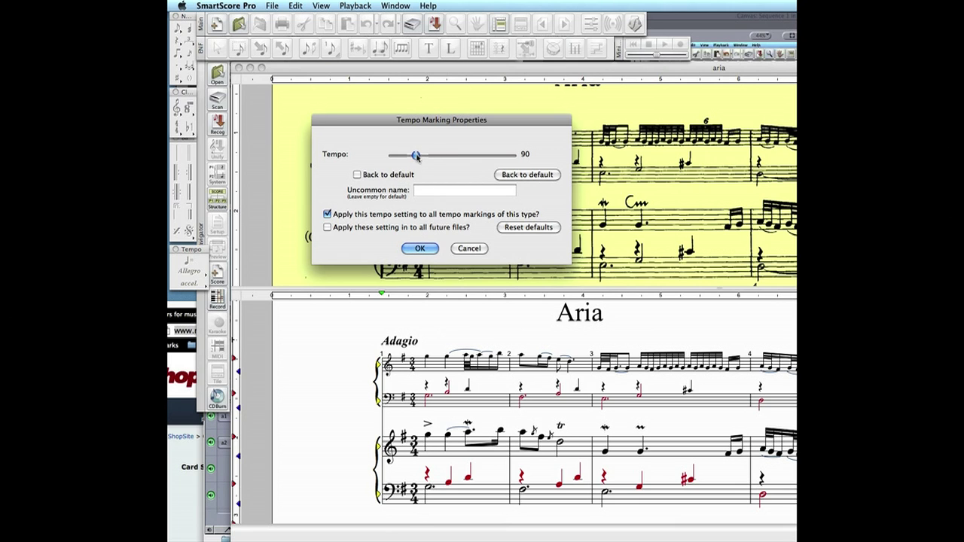
mouse_move(417, 156)
left_mouse_down()
mouse_move(428, 157)
mouse_move(412, 159)
left_mouse_up()
left_click(418, 247)
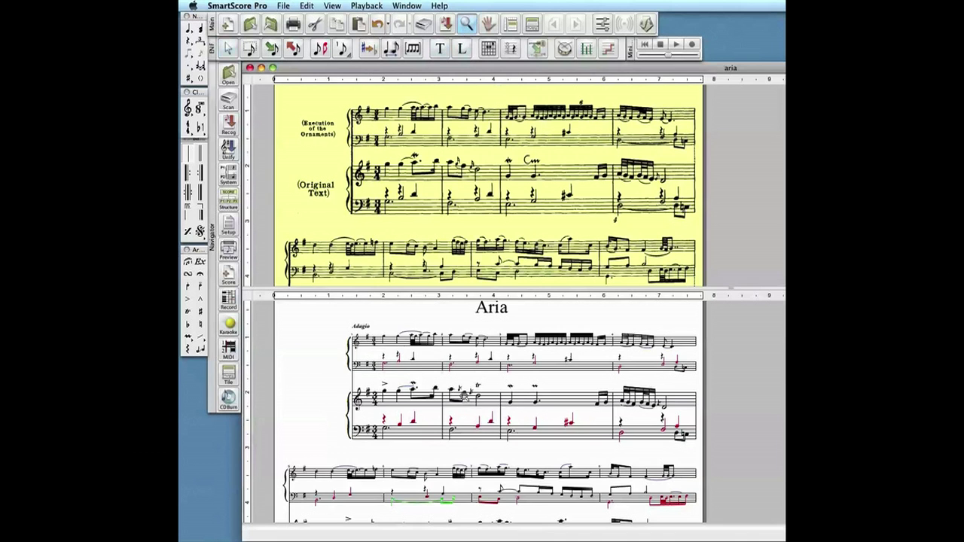
Zoom closer and raise the first treble note's accent velocity boost from 125% to 139%.
left_click(465, 395)
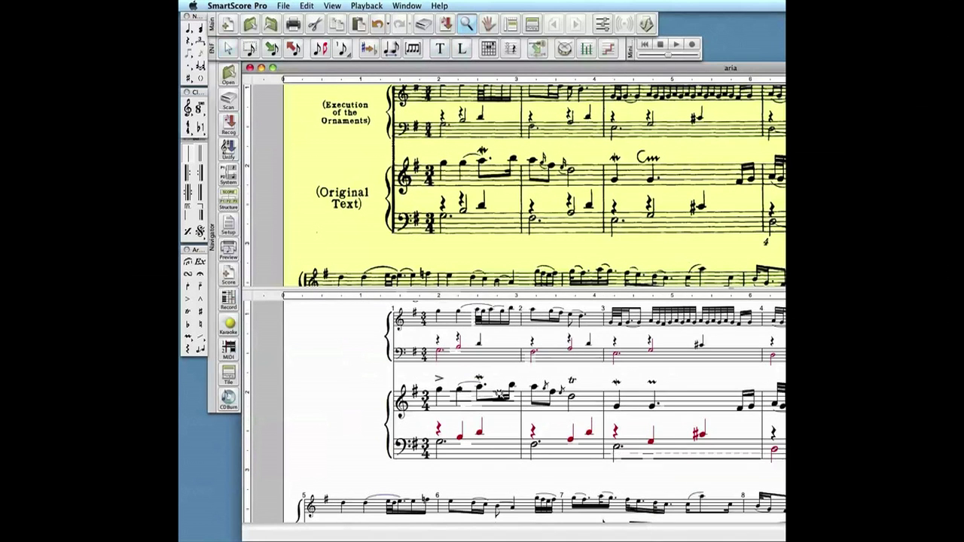
left_click(540, 393)
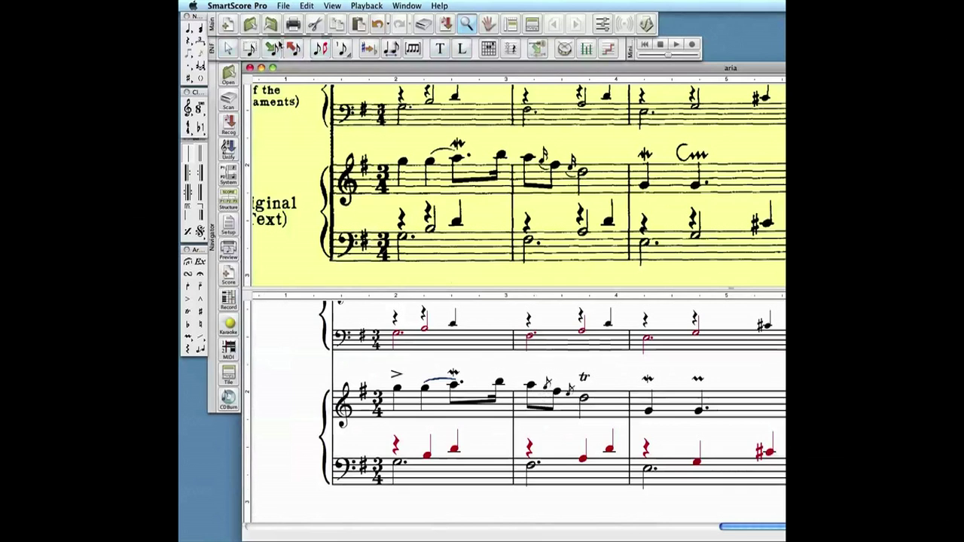
left_click(229, 48)
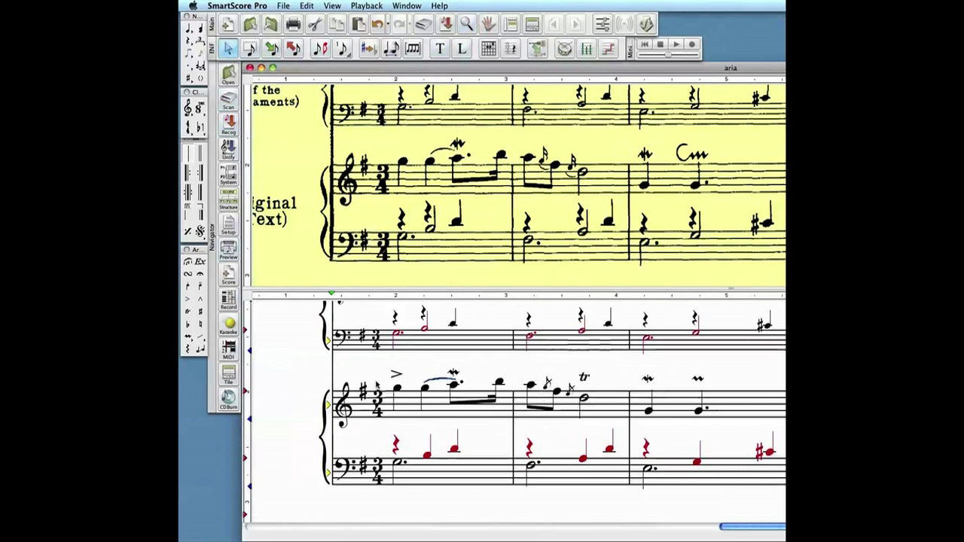
double_click(399, 393)
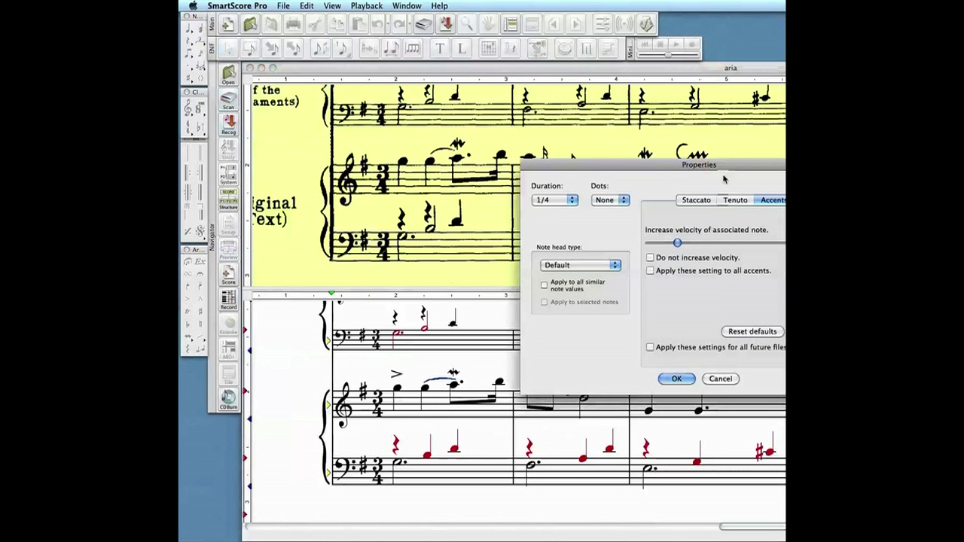
left_click_drag(728, 164, 591, 115)
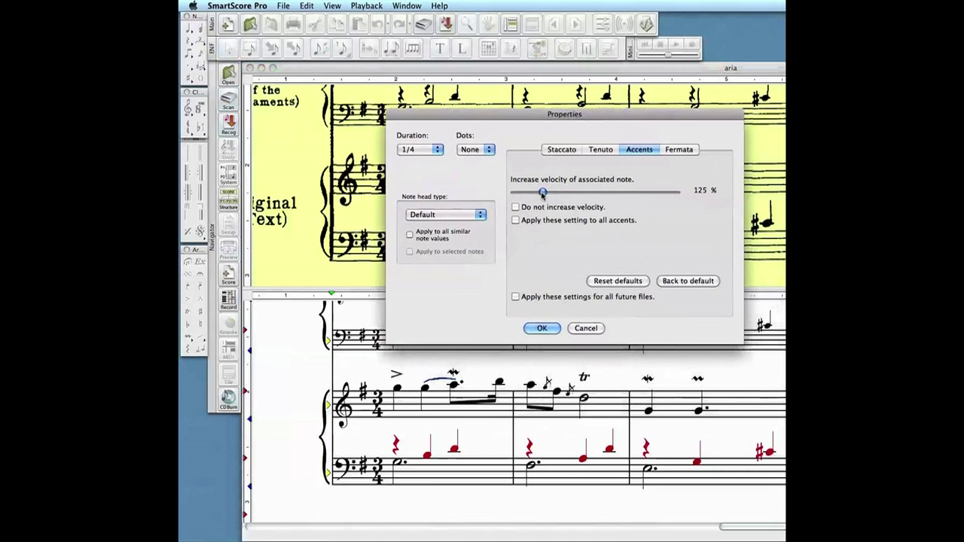
left_click_drag(543, 194, 568, 194)
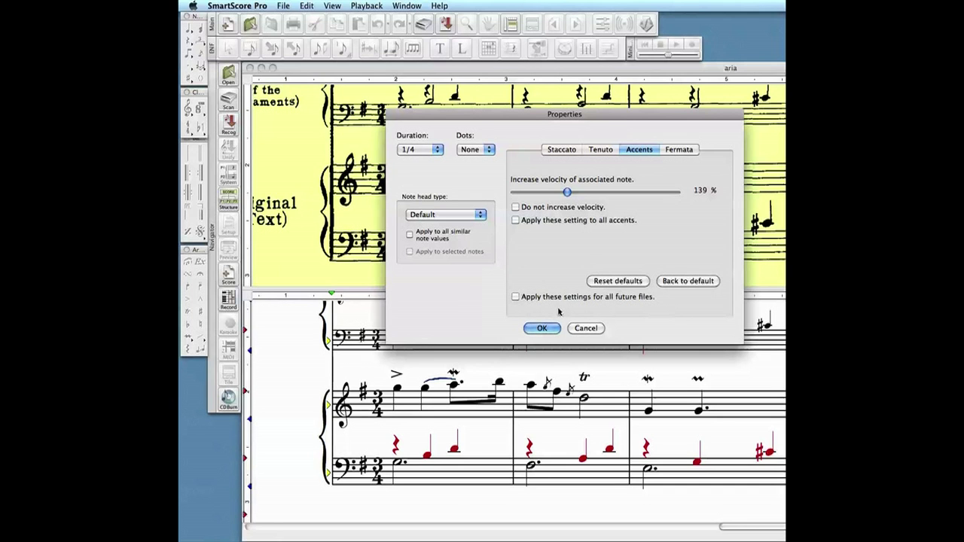
left_click(550, 329)
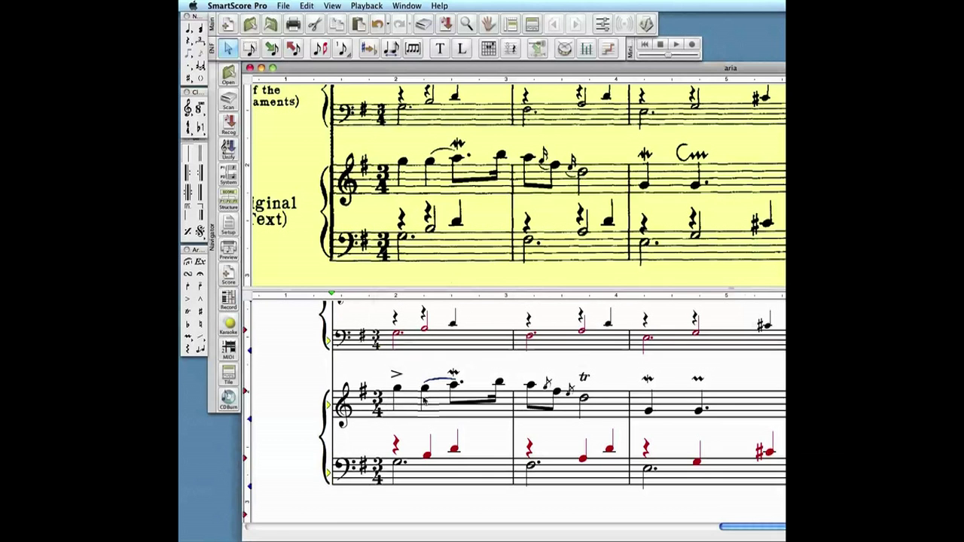
Lengthen the slur's legato Extend duration from 25 to 38.
double_click(435, 385)
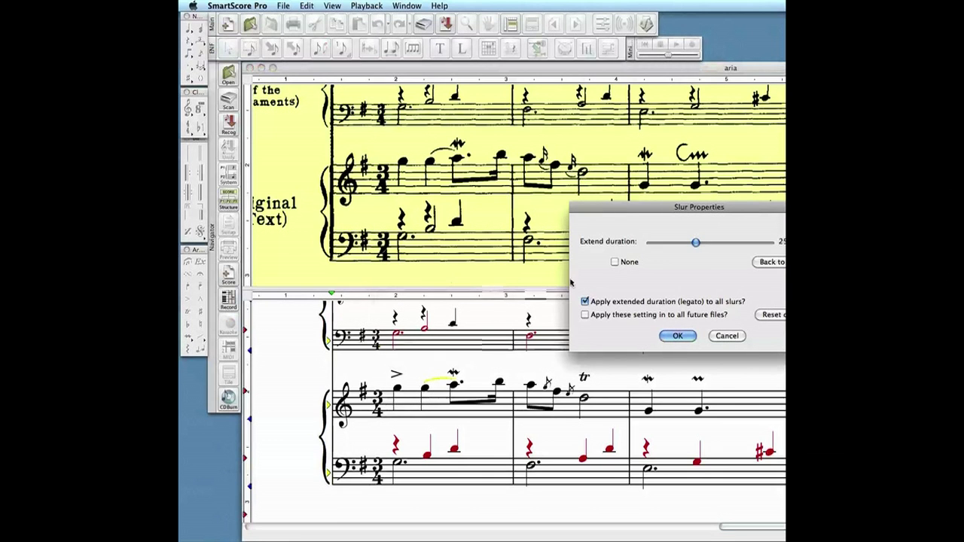
left_click_drag(629, 212, 485, 196)
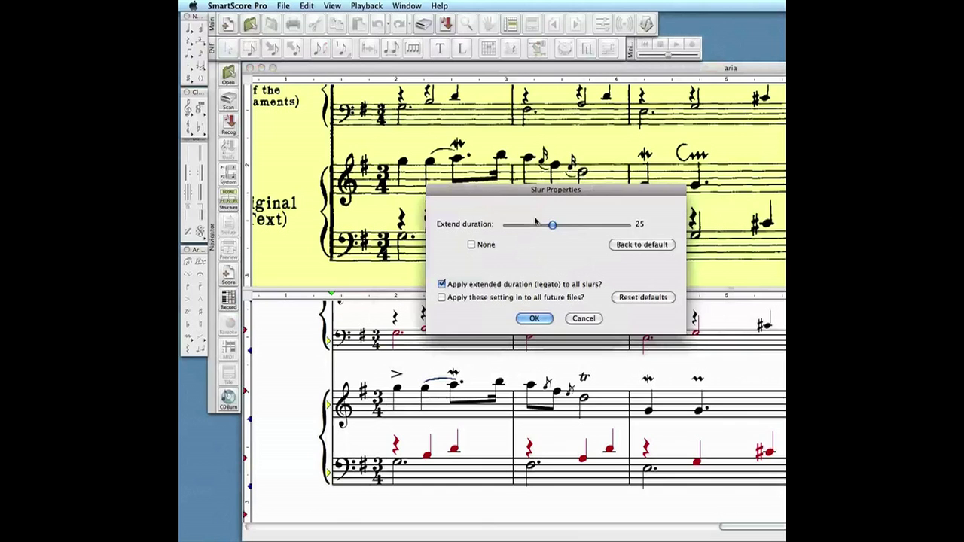
left_click_drag(552, 225, 529, 226)
left_click(529, 318)
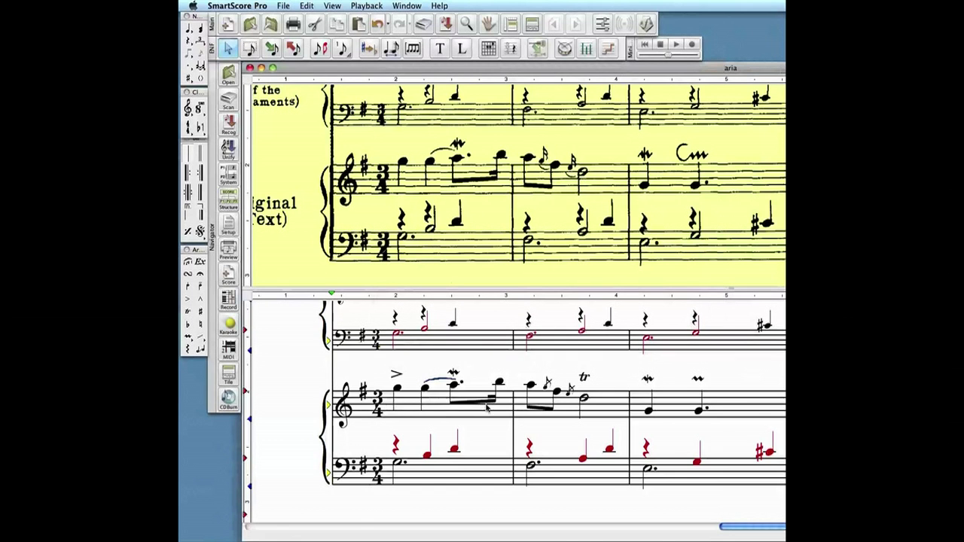
Try a trill permutation level of 5 but cancel it, then play the Aria.
double_click(583, 383)
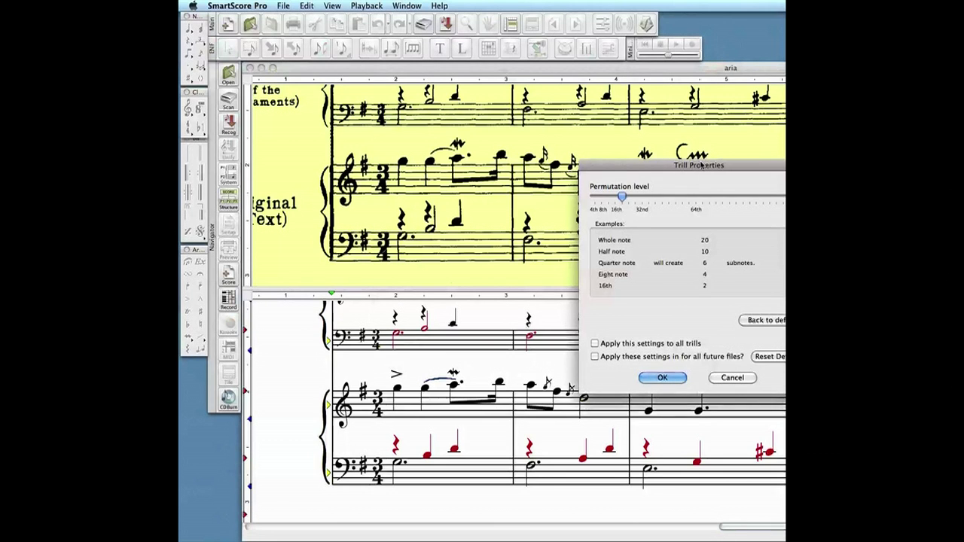
left_click_drag(701, 165, 525, 128)
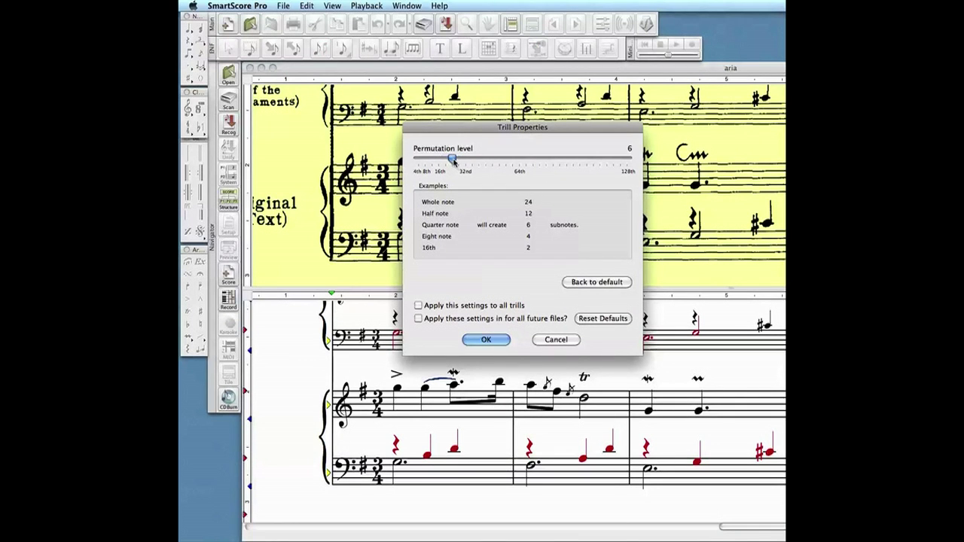
left_click_drag(454, 161, 448, 162)
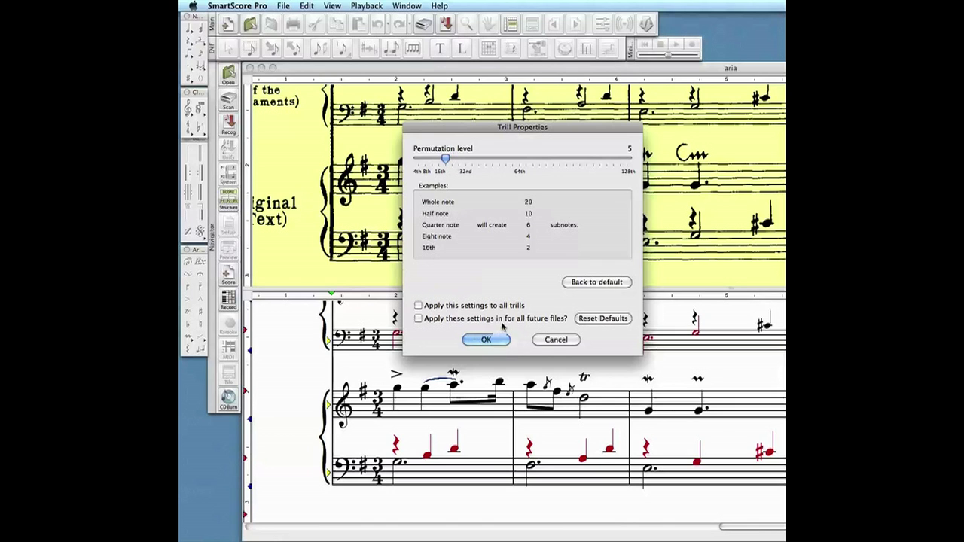
left_click(562, 341)
left_click(675, 45)
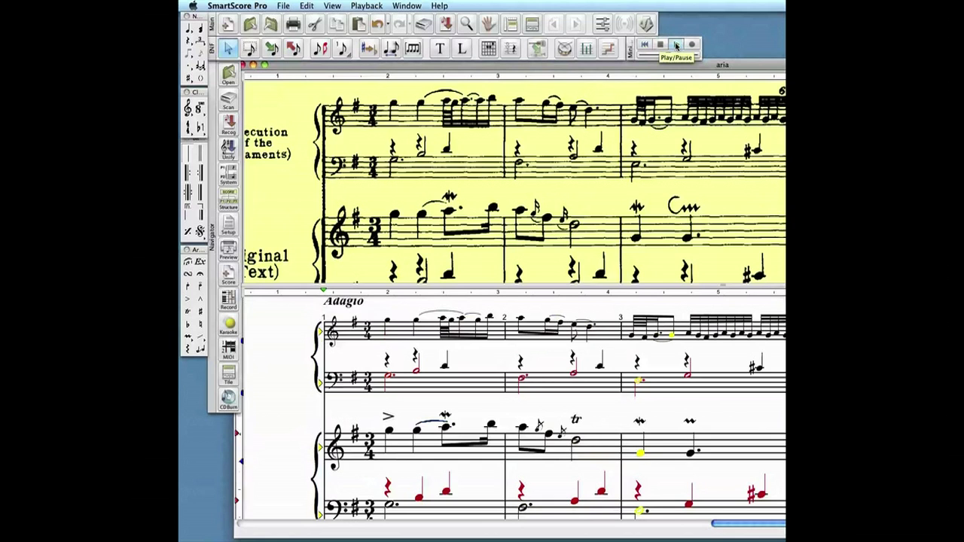
Stop the Aria playback and, with the Arrow tool, click the start of the Menuetto's third staff.
left_click(661, 46)
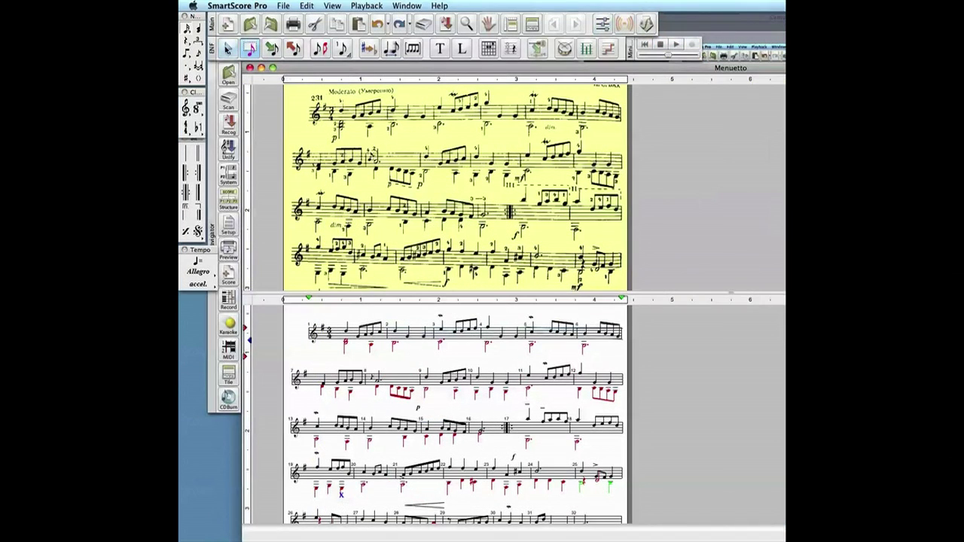
left_click(227, 49)
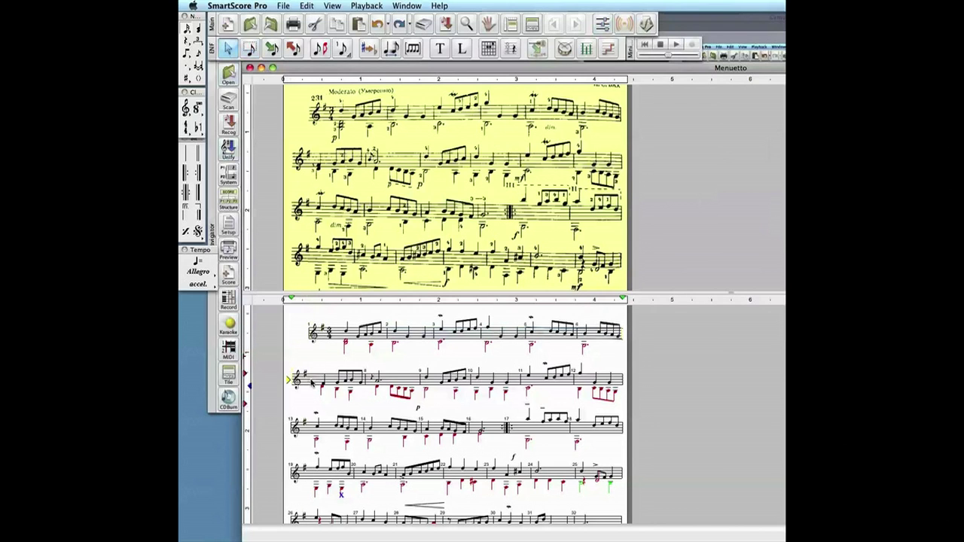
left_click(310, 430)
Set the Nylon Guitar staff to 5 measures per system, leaving its staff type unchanged.
double_click(287, 430)
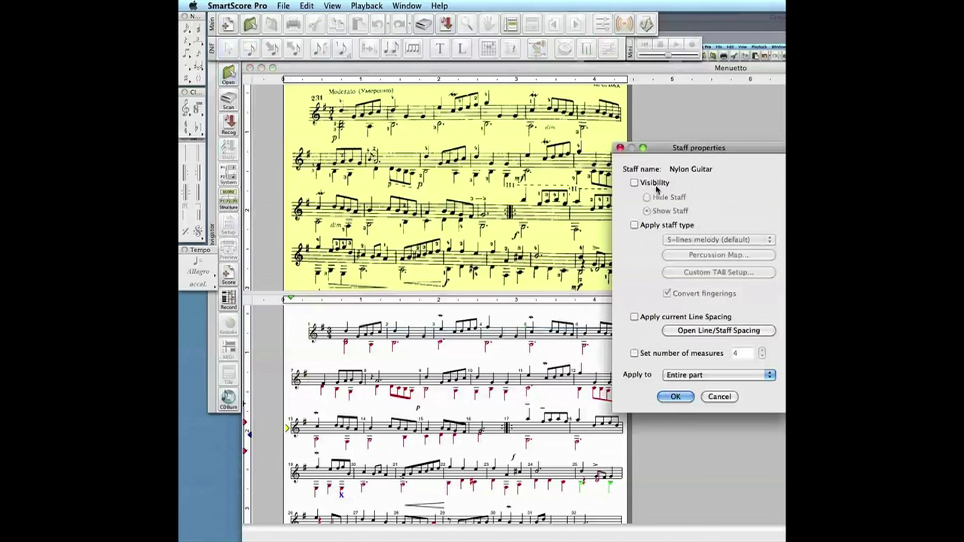
left_click(636, 226)
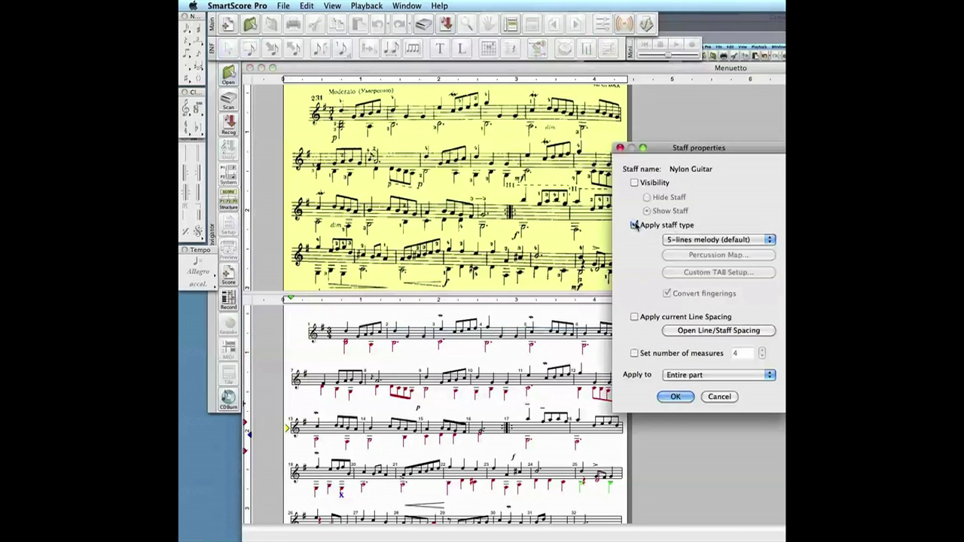
left_click(677, 240)
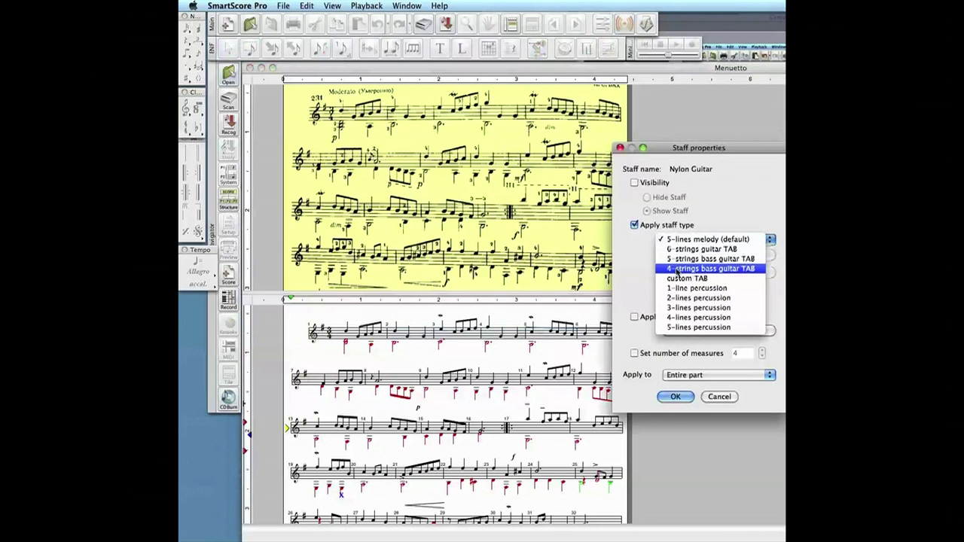
left_click(681, 225)
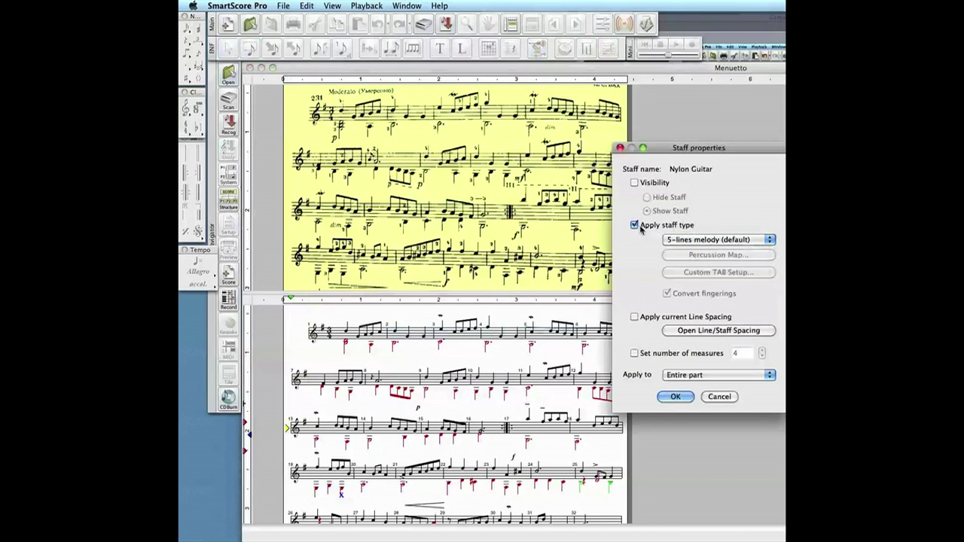
left_click(635, 225)
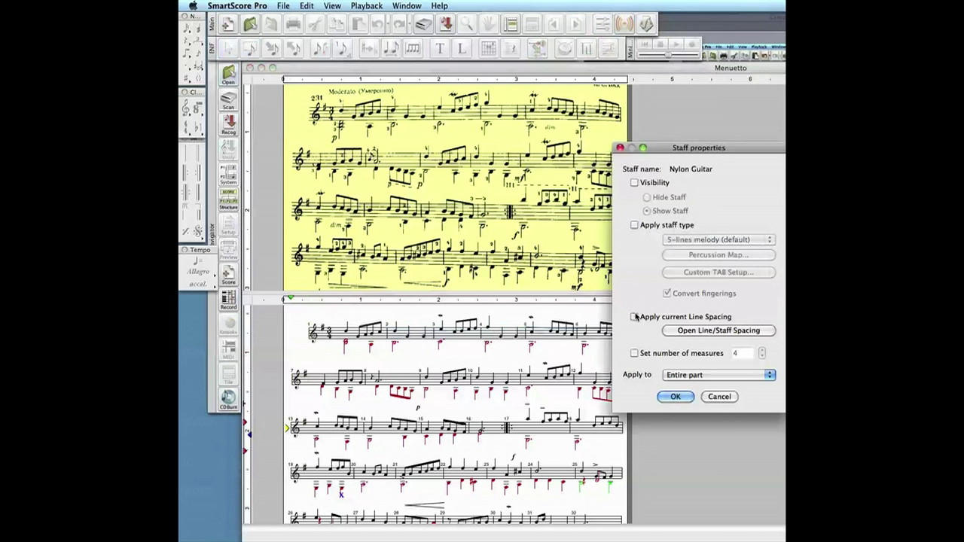
left_click(634, 353)
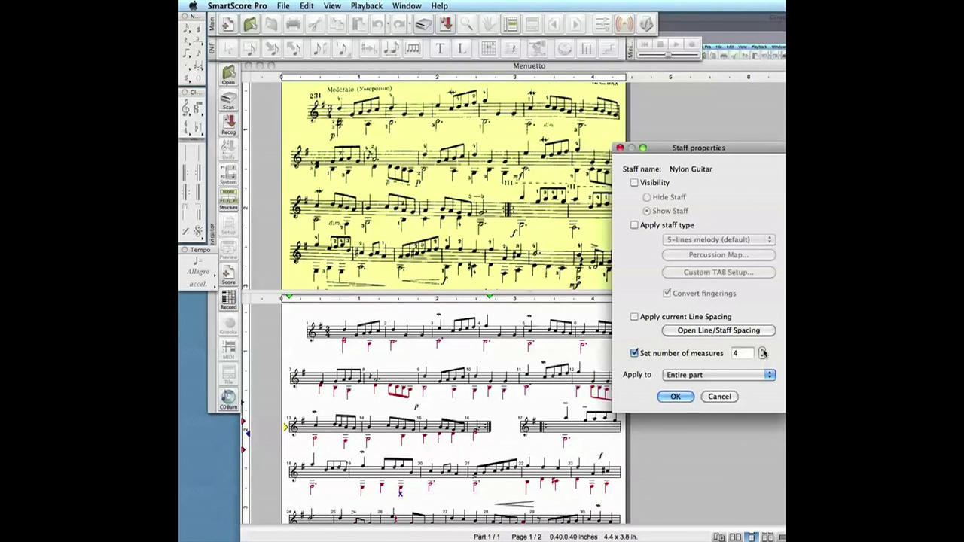
left_click(688, 397)
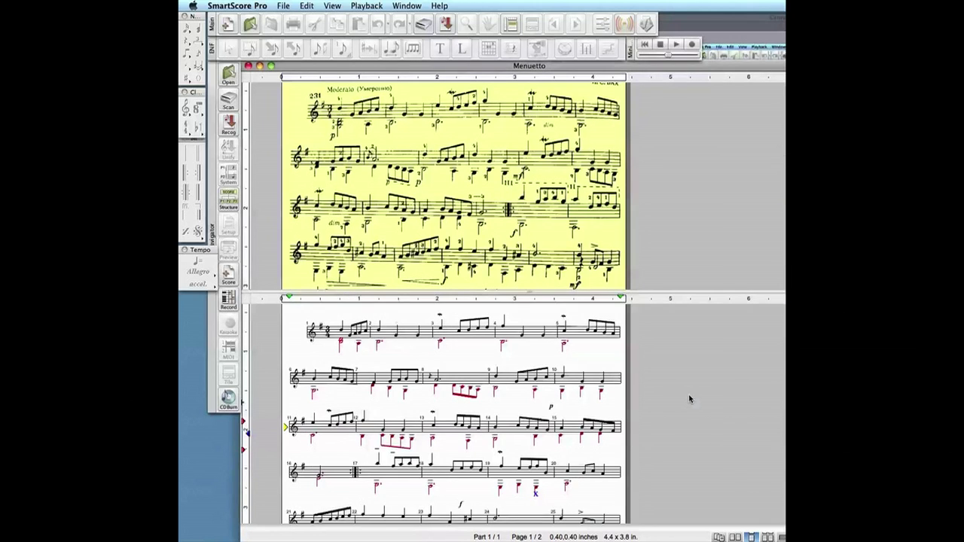
Enable Split systems on the Menuetto's repeat barline between measures 16 and 17.
left_click(505, 433)
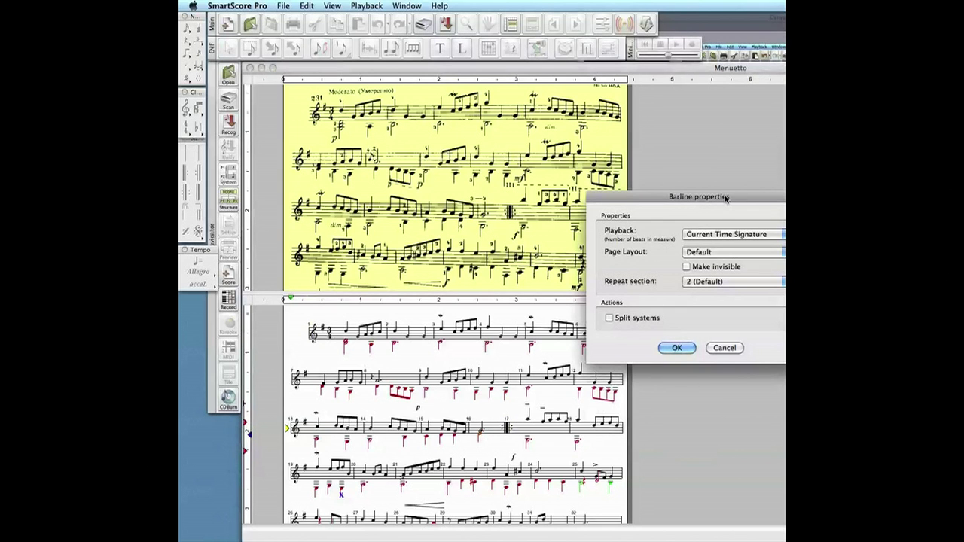
left_click_drag(724, 199, 591, 117)
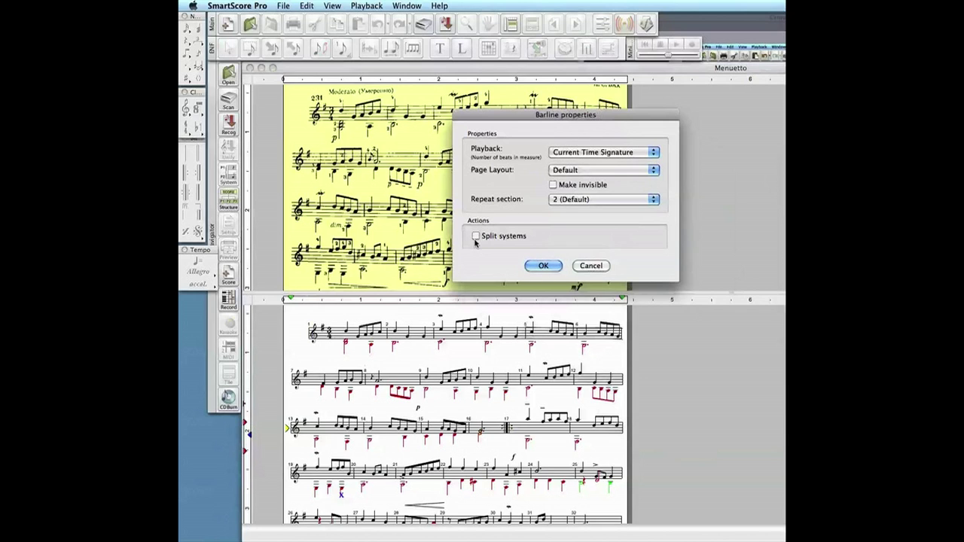
left_click(540, 267)
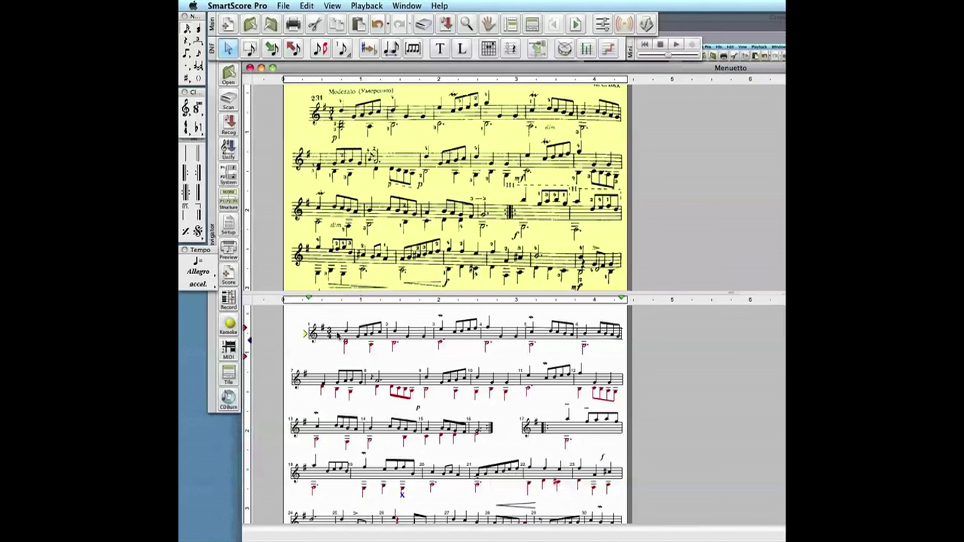
right_click(338, 334)
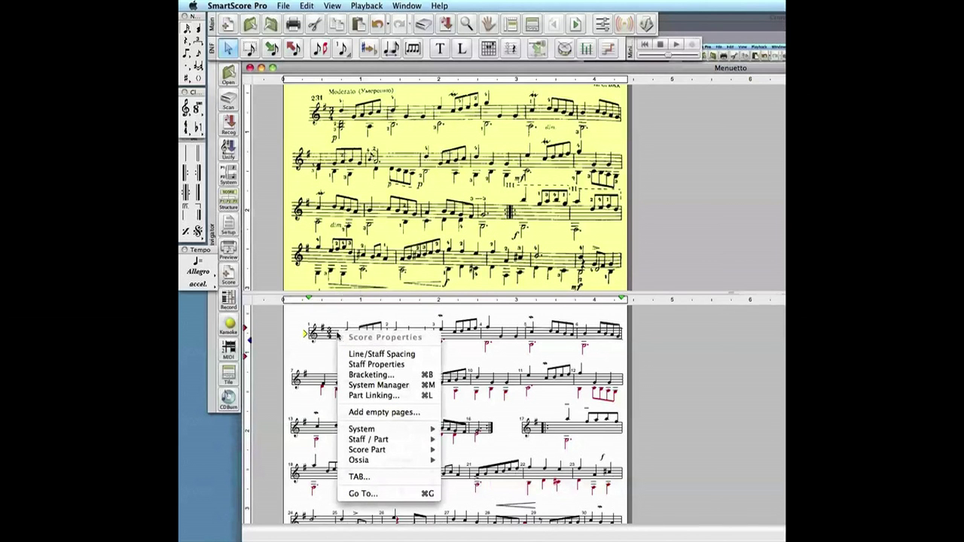
left_click(381, 355)
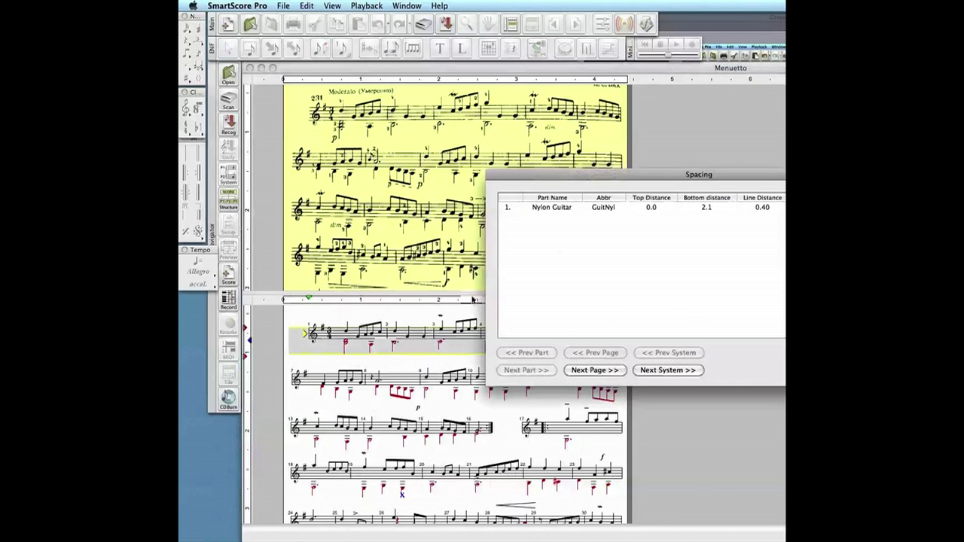
left_click_drag(640, 191, 495, 136)
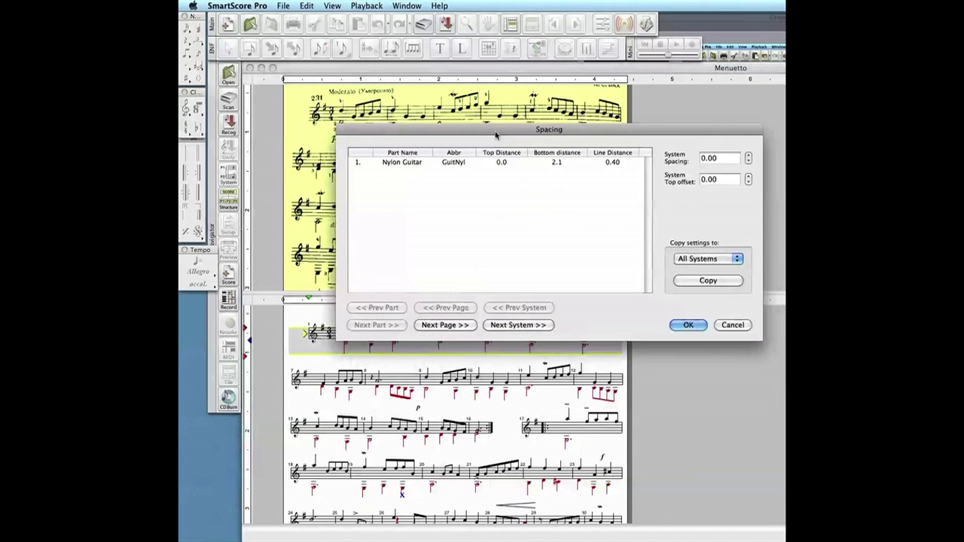
left_click(731, 324)
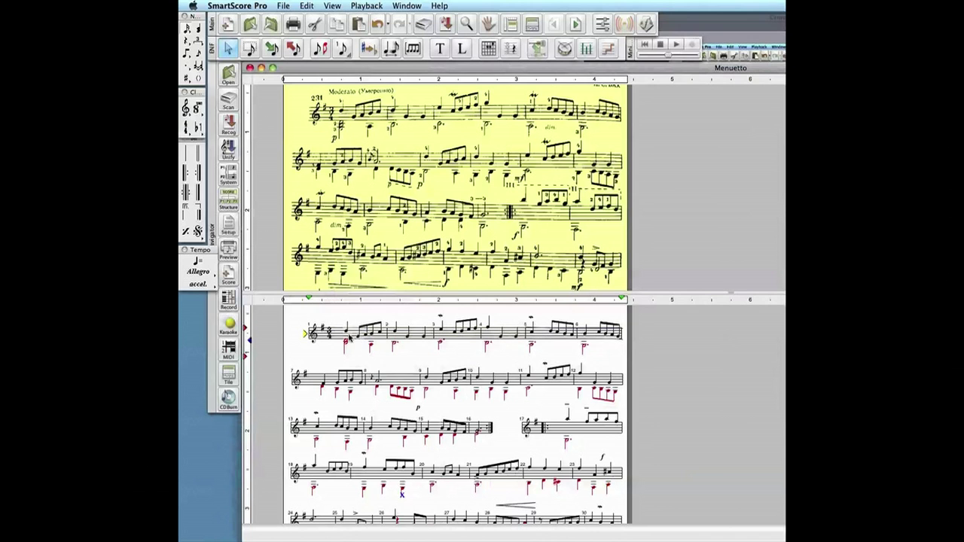
right_click(349, 338)
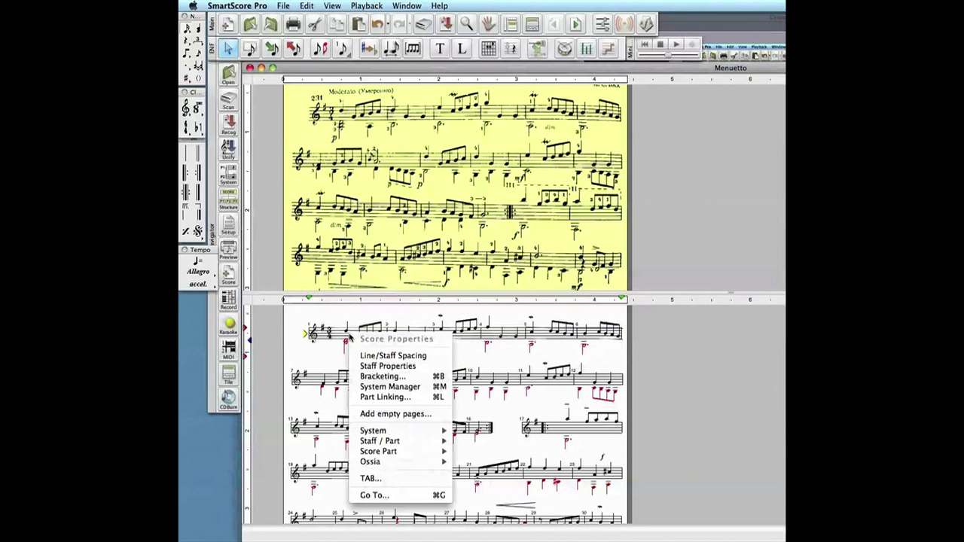
left_click(383, 366)
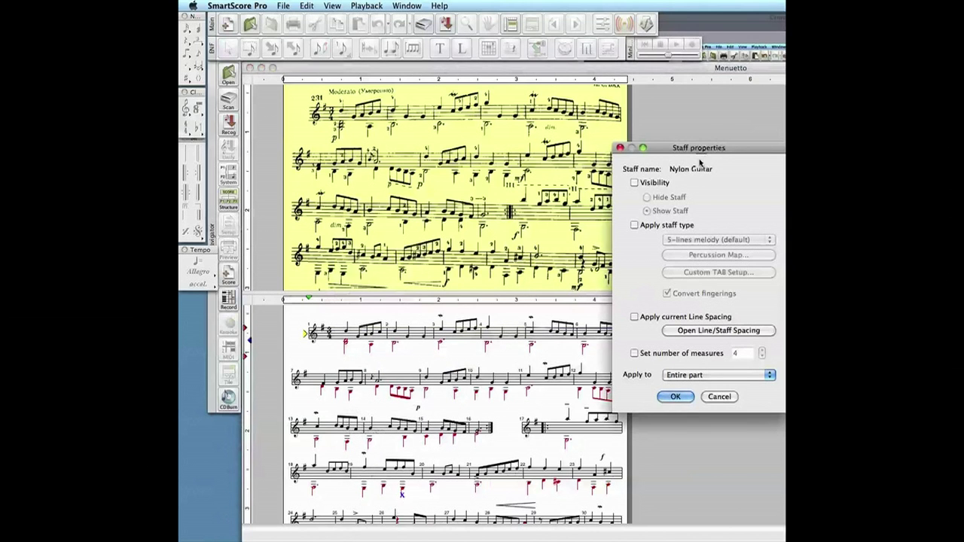
left_click(719, 396)
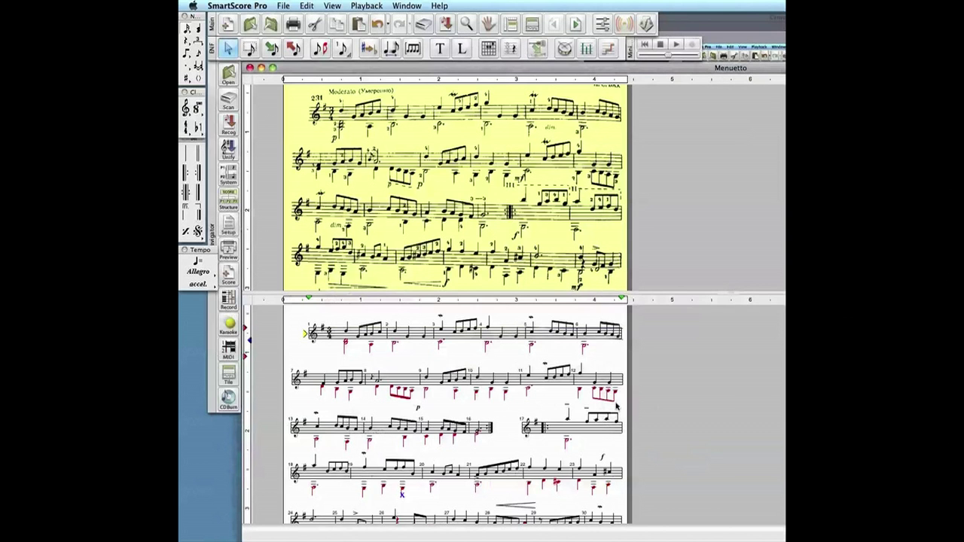
right_click(360, 340)
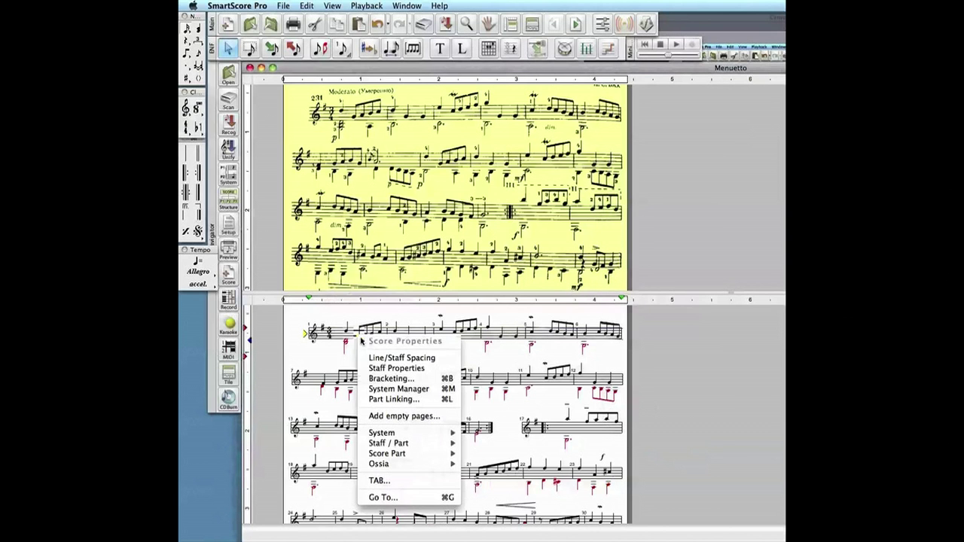
left_click(391, 378)
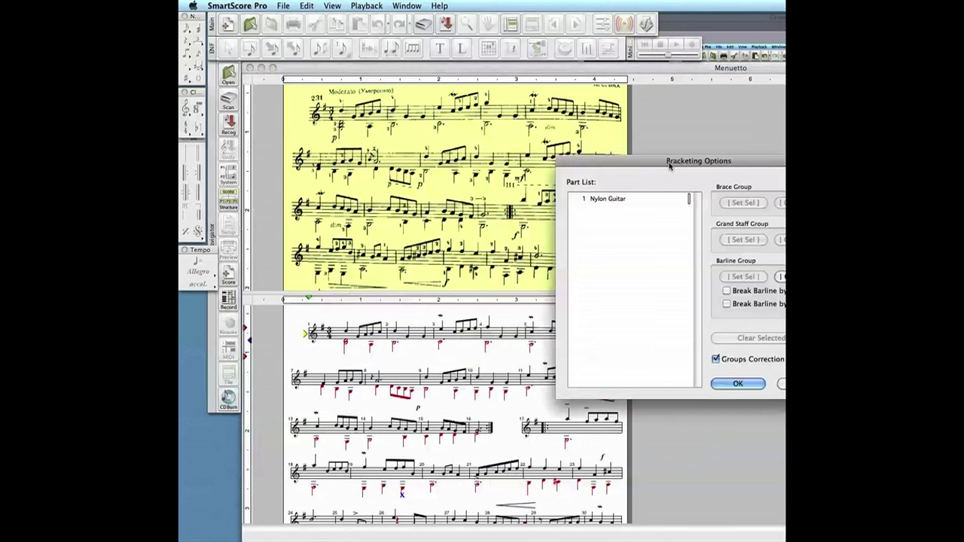
left_click_drag(669, 164, 584, 151)
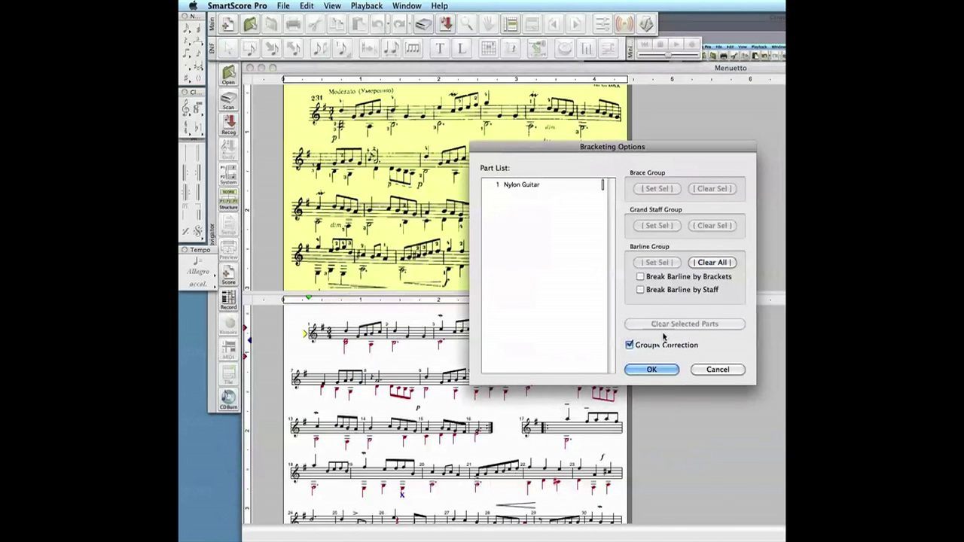
left_click(714, 369)
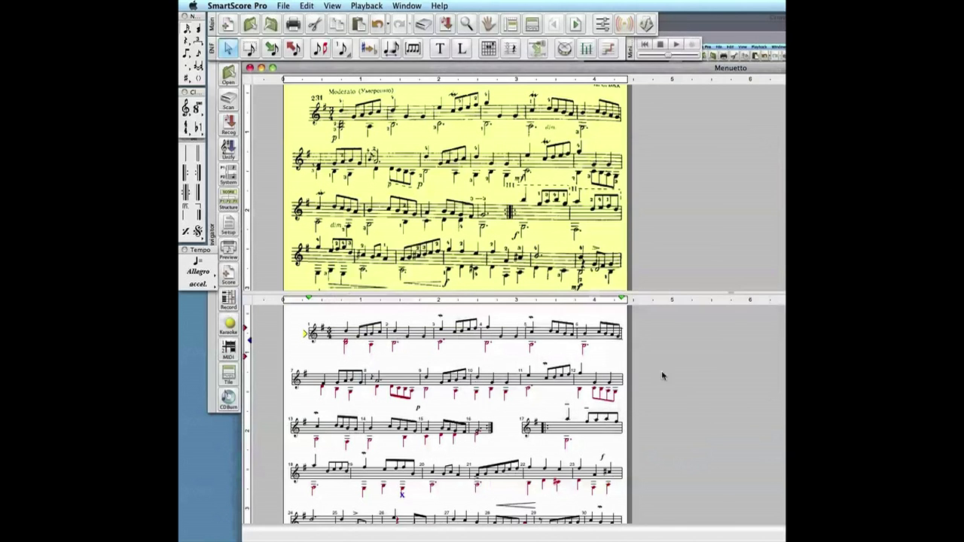
right_click(397, 385)
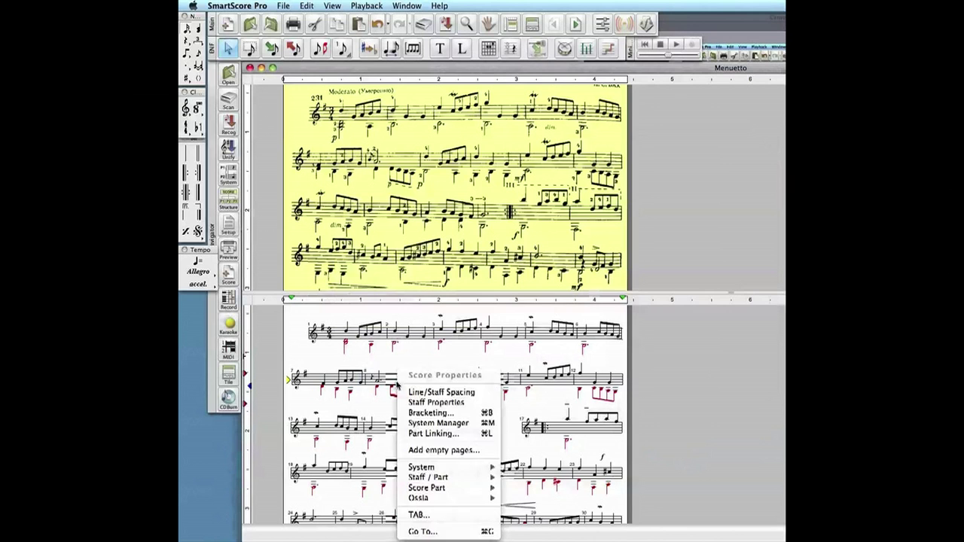
left_click(433, 433)
left_click_drag(662, 194, 584, 185)
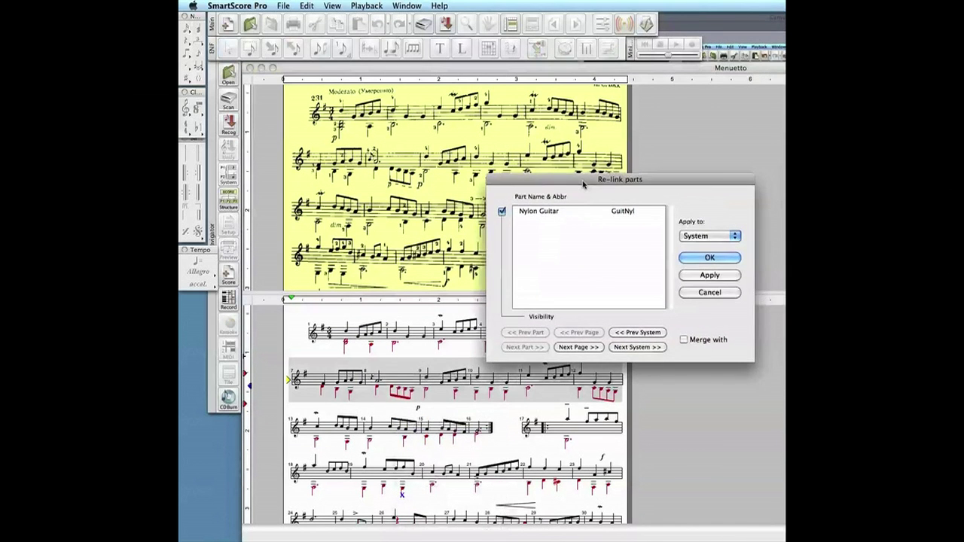
left_click(712, 295)
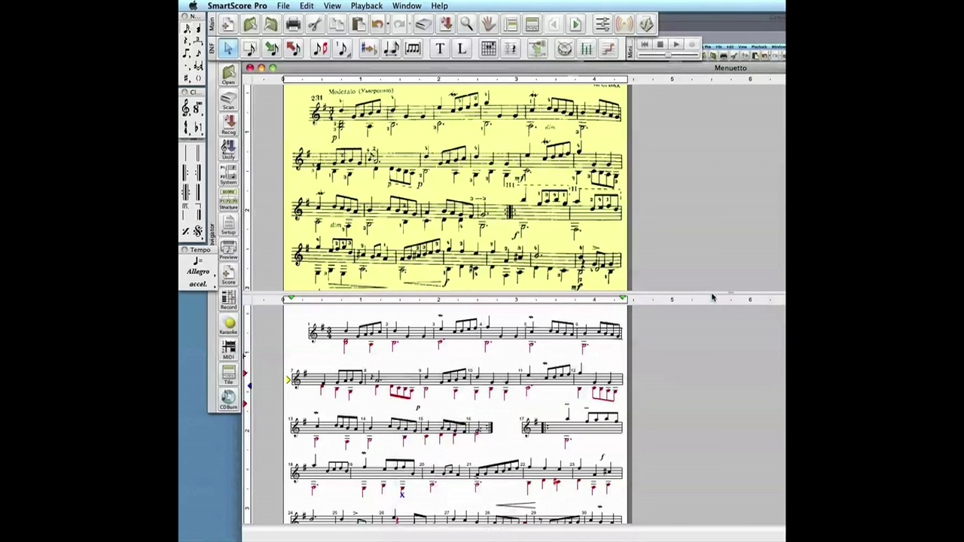